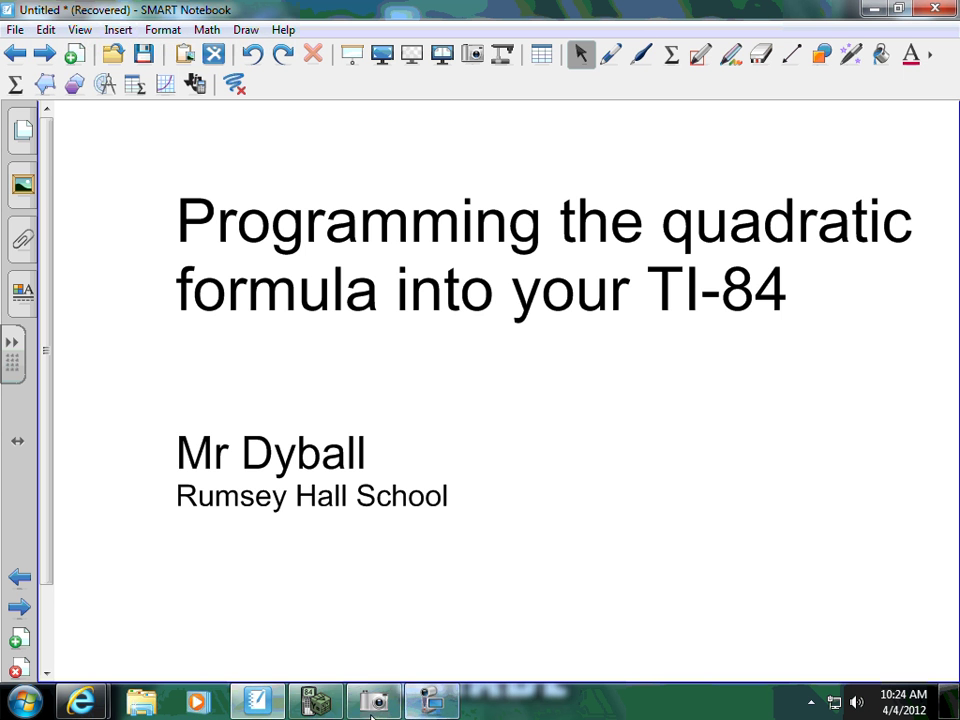
Switch from the SMART Notebook title slide to the TI-84 Plus emulator in TI-SmartView
left_click(322, 703)
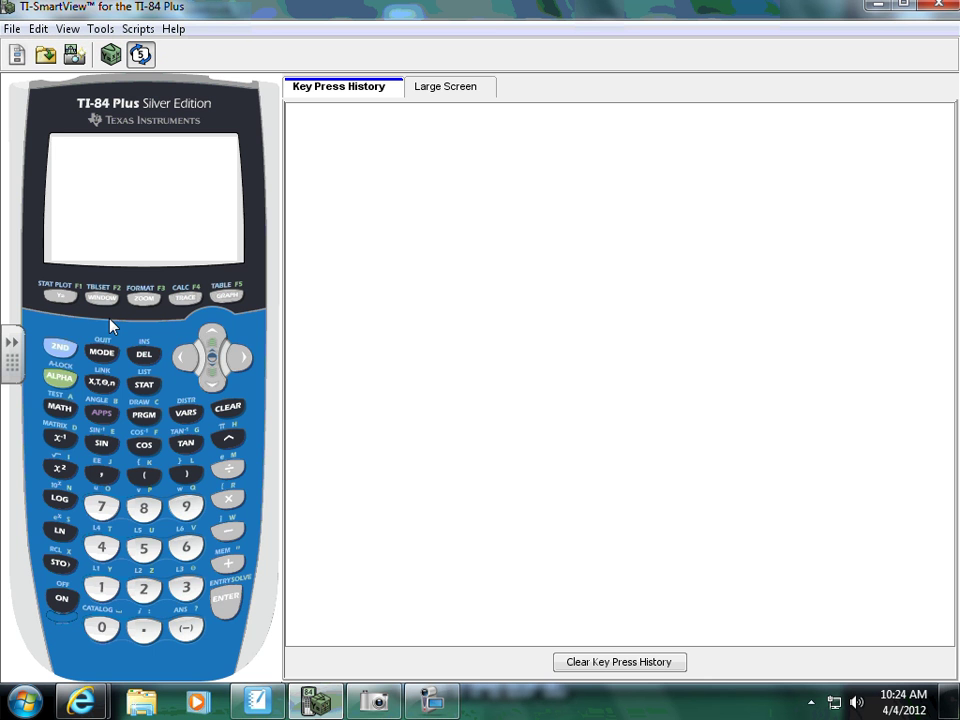
Create a new program from PRGM > NEW and name it QUAD using alpha-lock
left_click(143, 414)
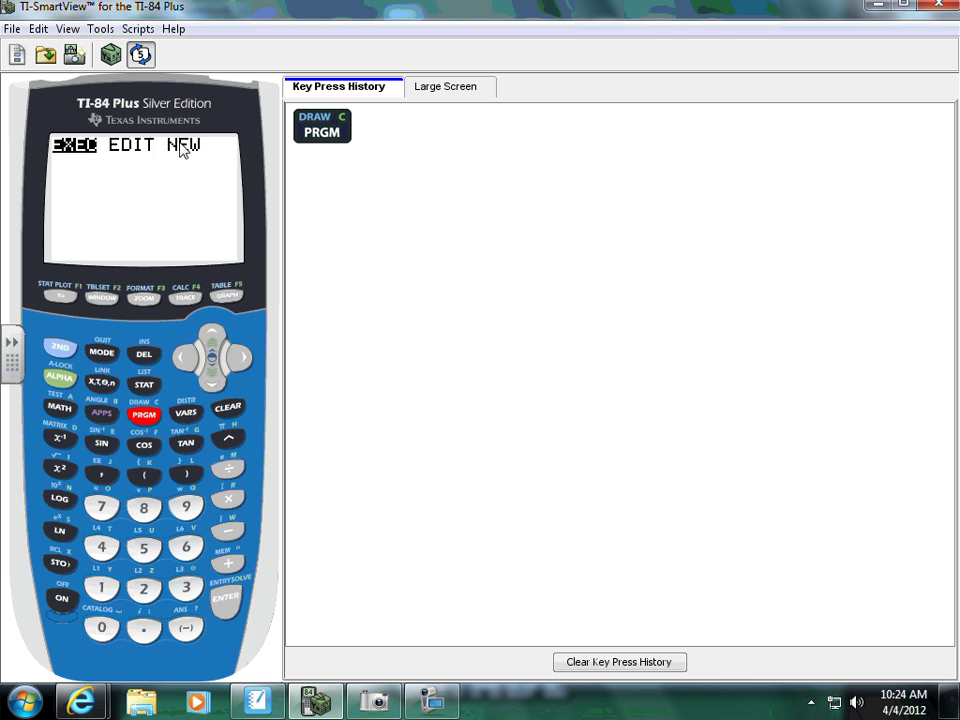
left_click(240, 358)
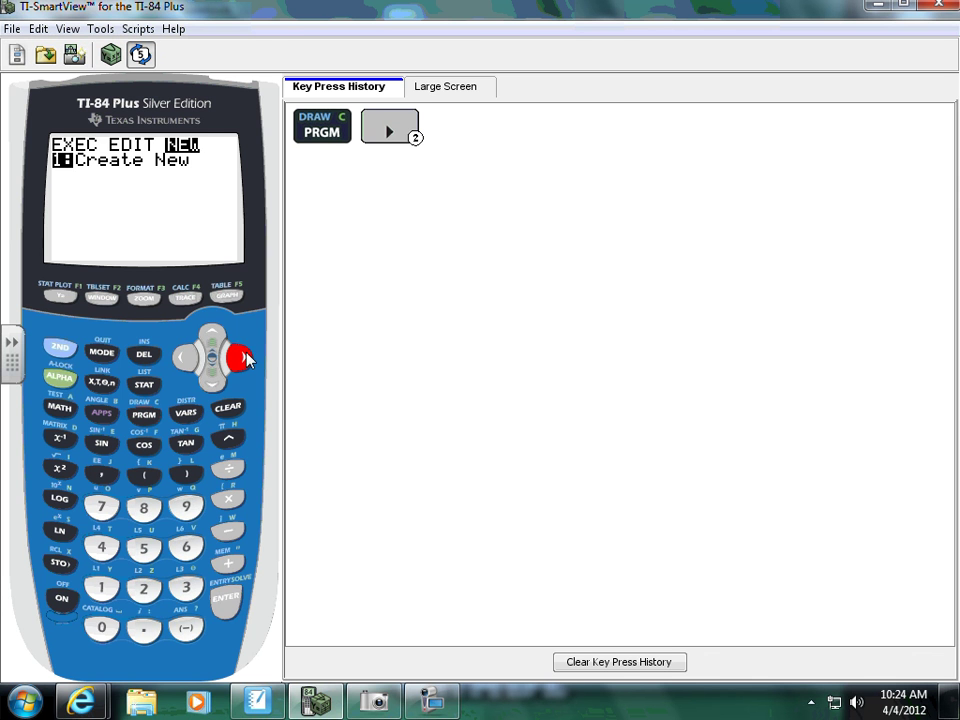
left_click(226, 605)
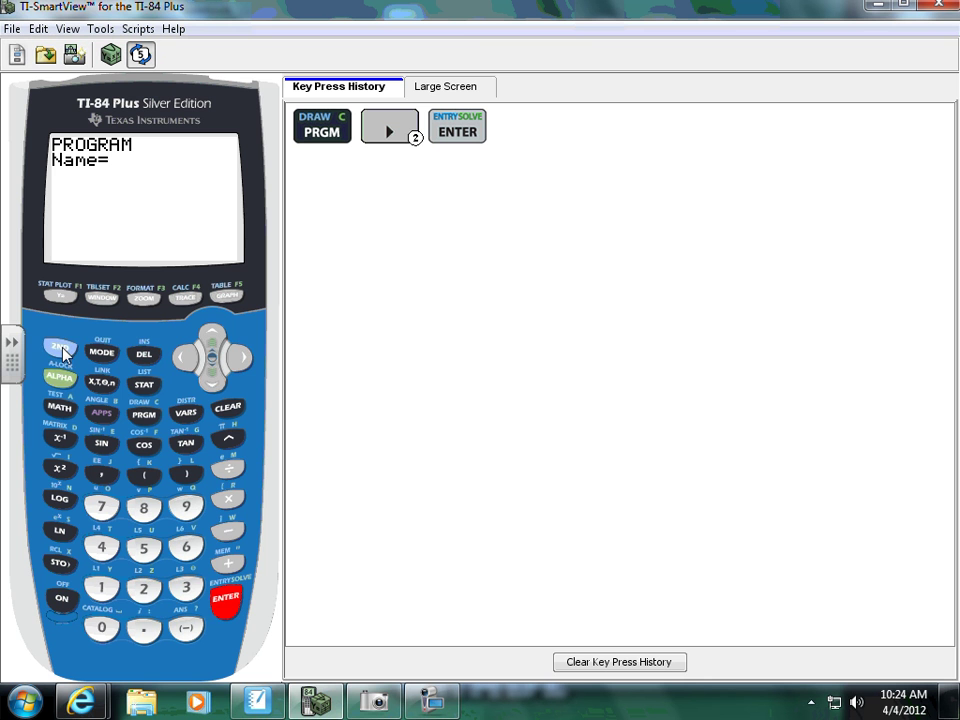
left_click(60, 348)
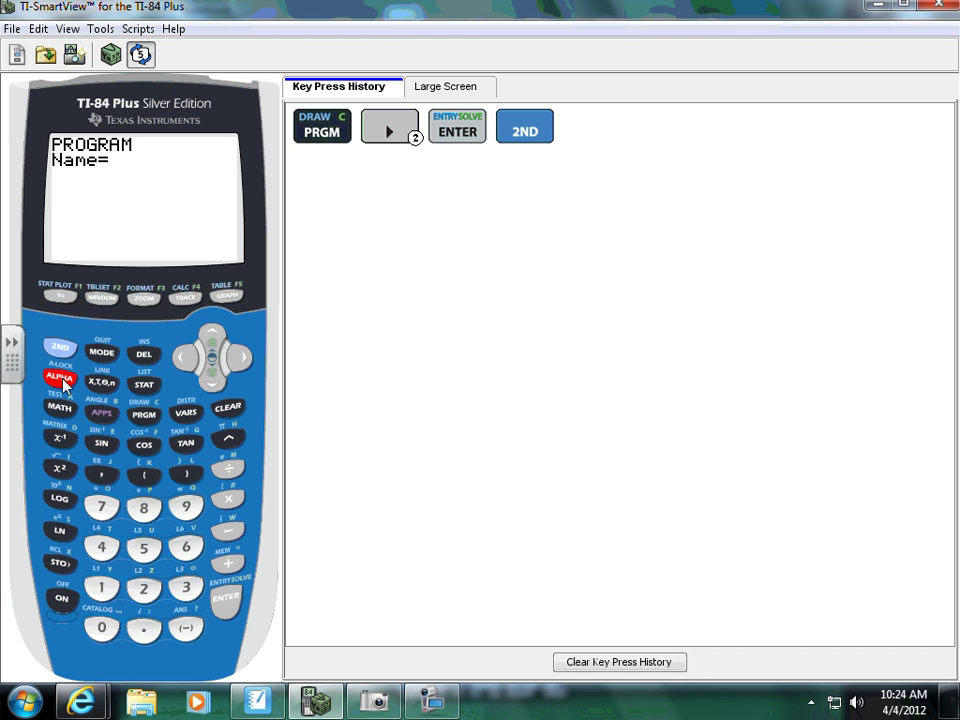
left_click(62, 370)
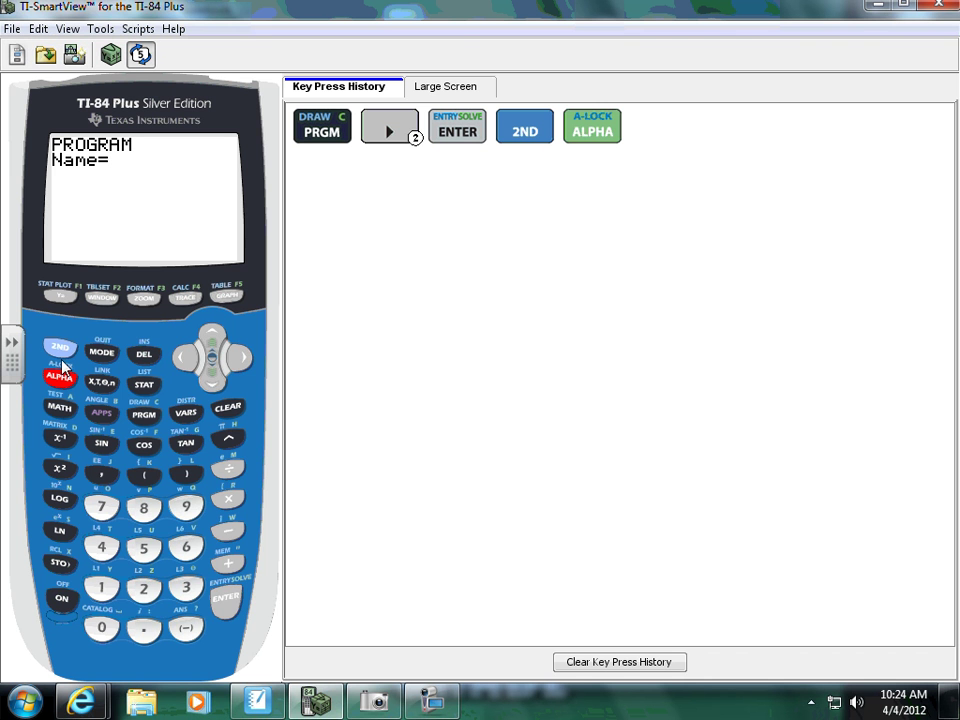
left_click(190, 510)
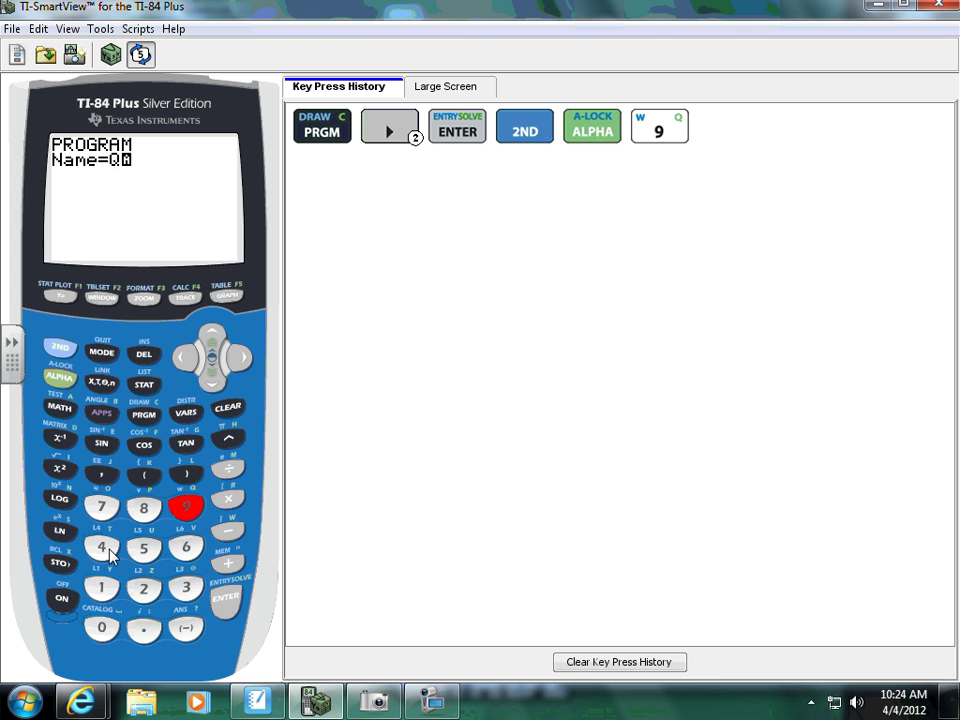
left_click(141, 547)
left_click(60, 407)
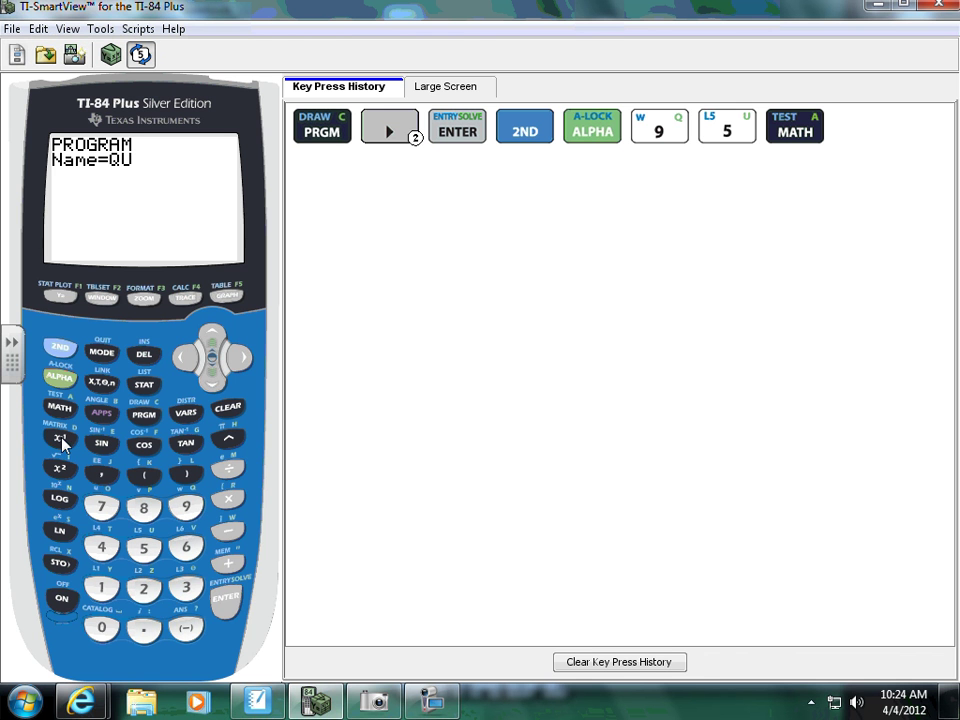
left_click(60, 438)
left_click(222, 598)
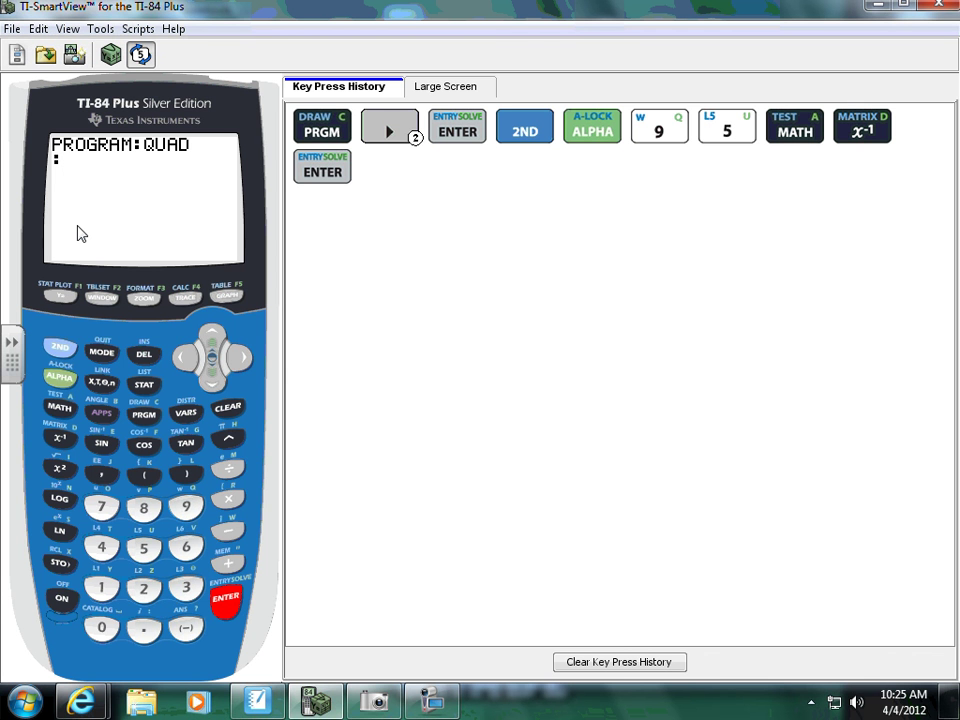
Insert the Prompt command from the PRGM I/O menu on QUAD's first line
left_click(143, 415)
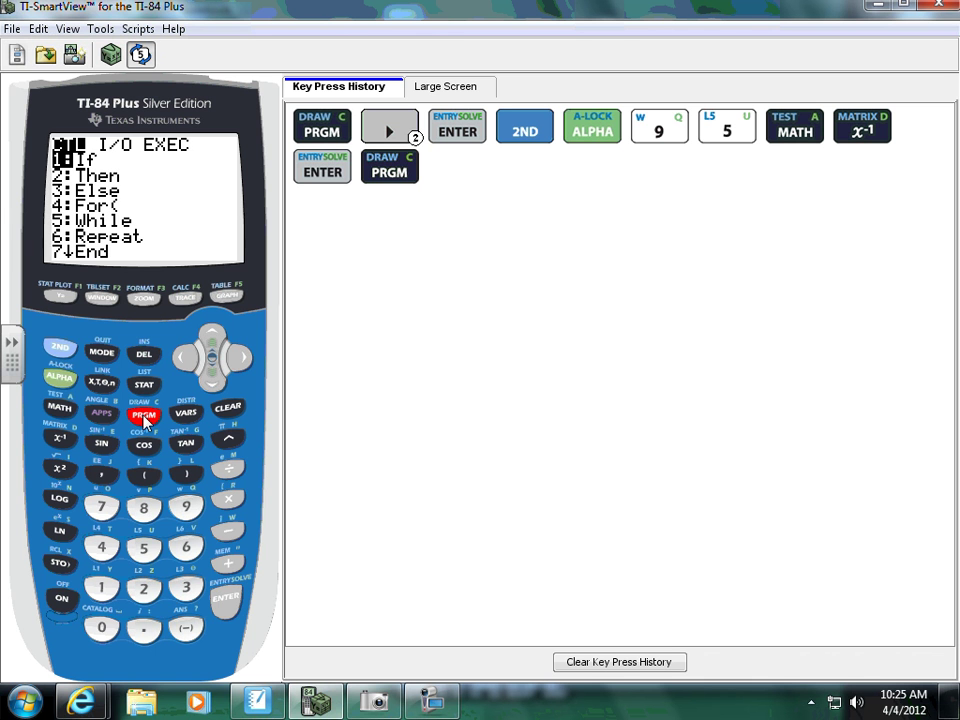
left_click(239, 358)
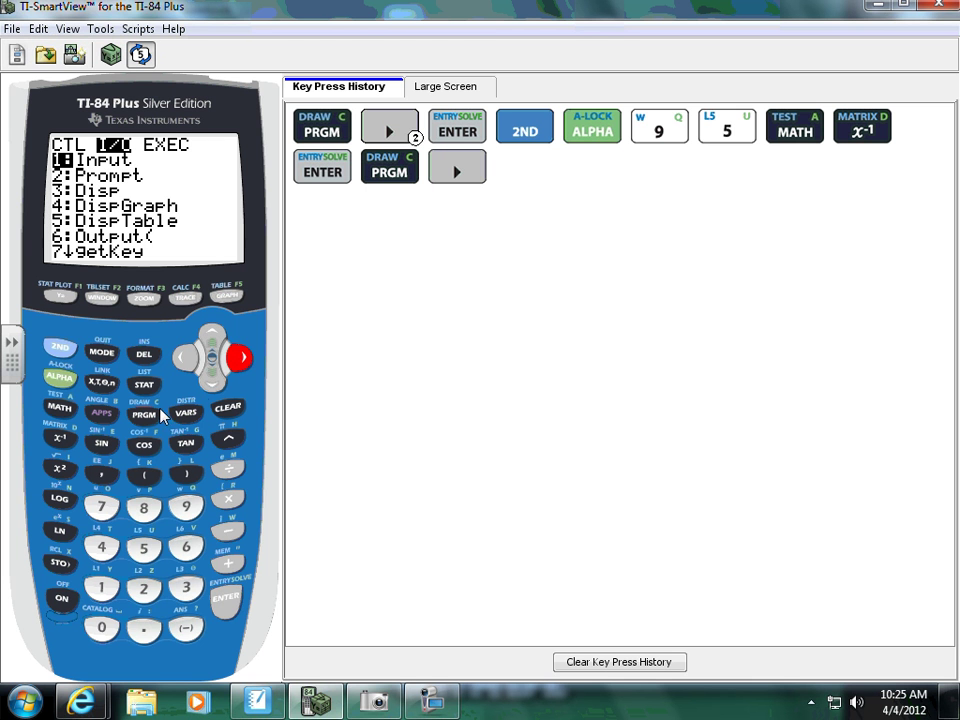
left_click(211, 379)
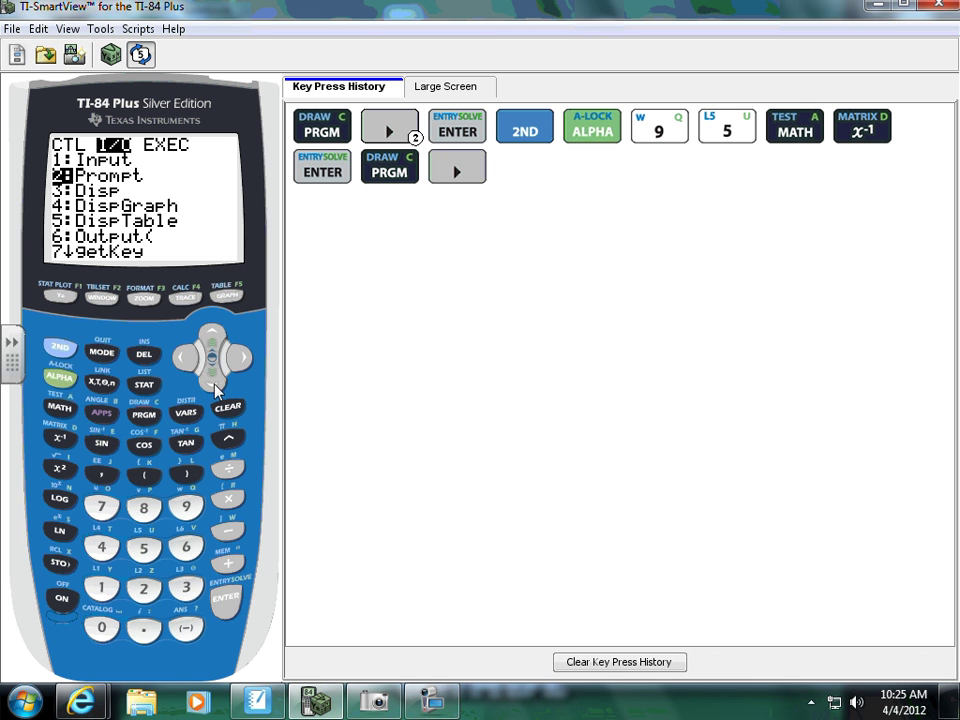
left_click(228, 600)
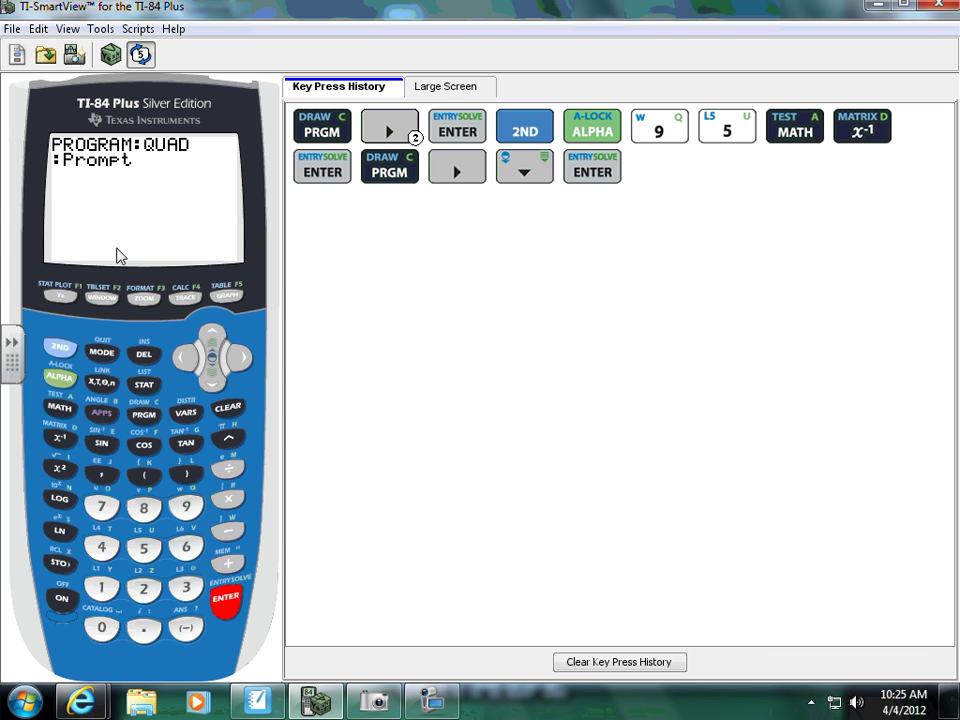
Add the variables A, B and C after Prompt, separated by commas
left_click(60, 378)
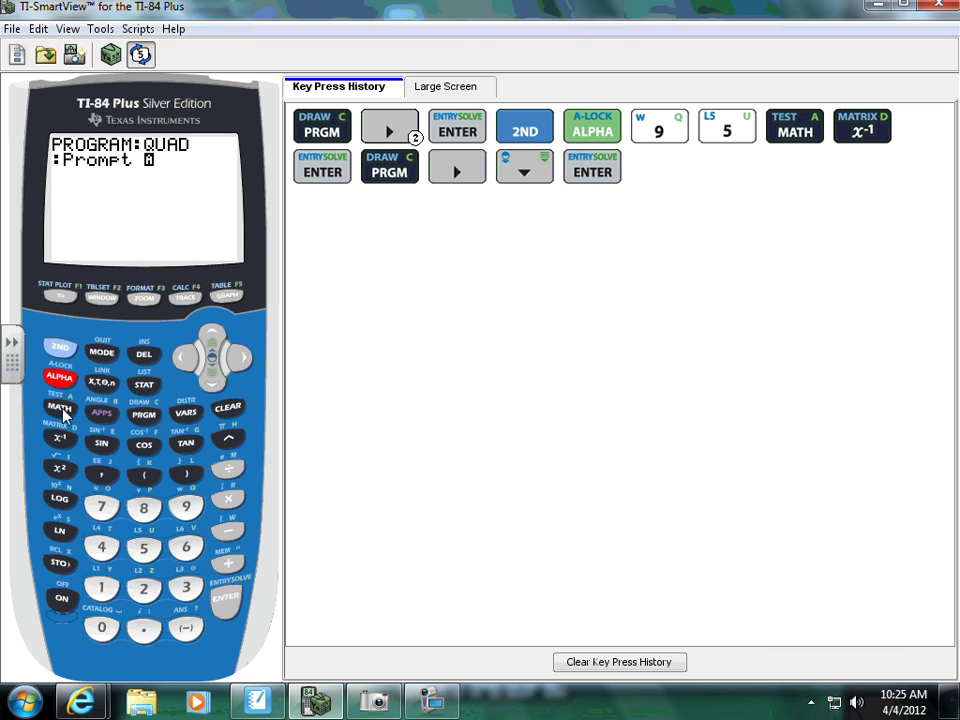
left_click(60, 407)
left_click(100, 472)
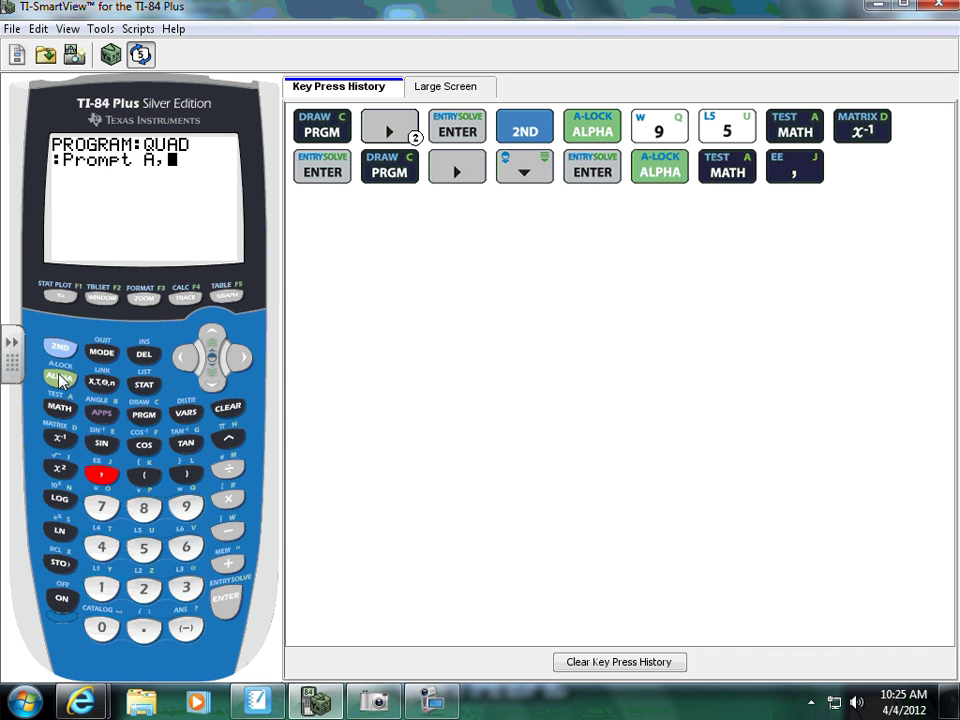
left_click(60, 378)
left_click(101, 412)
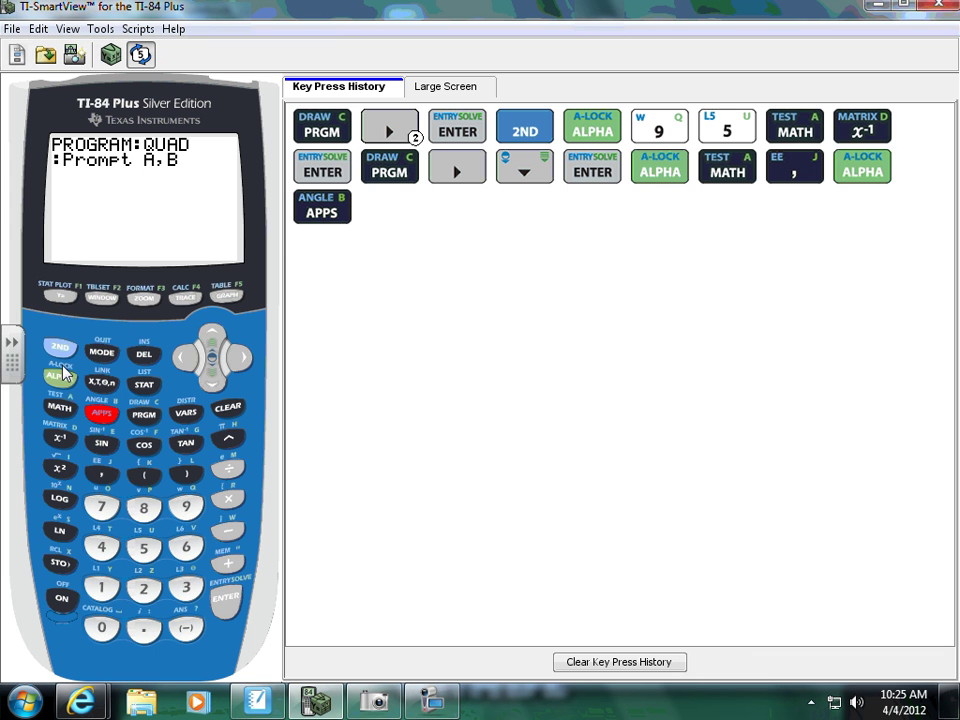
left_click(100, 472)
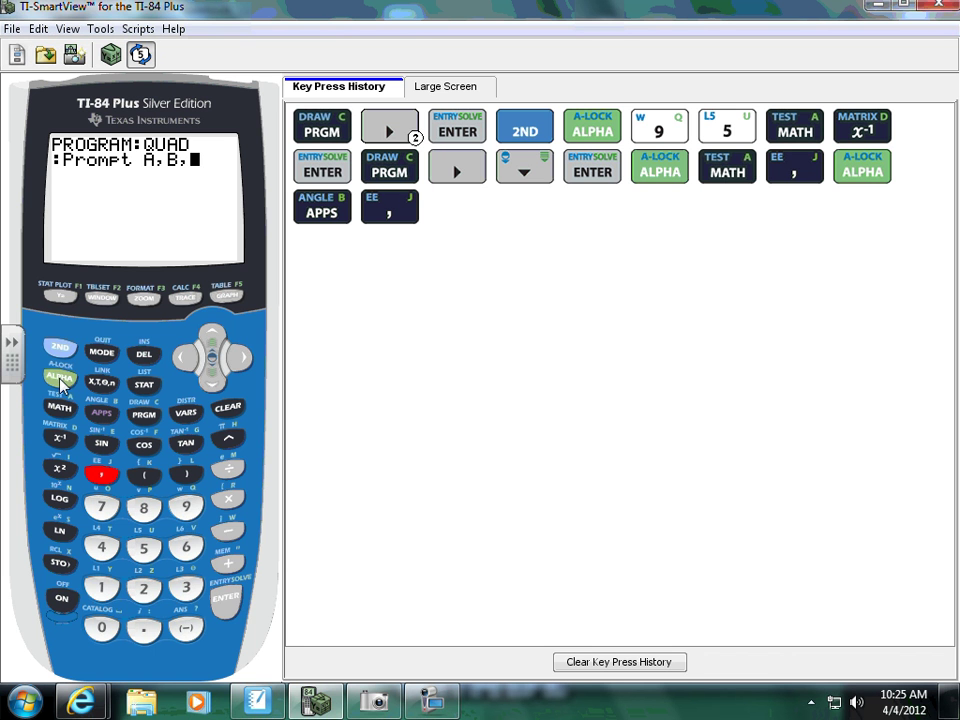
left_click(60, 378)
left_click(144, 415)
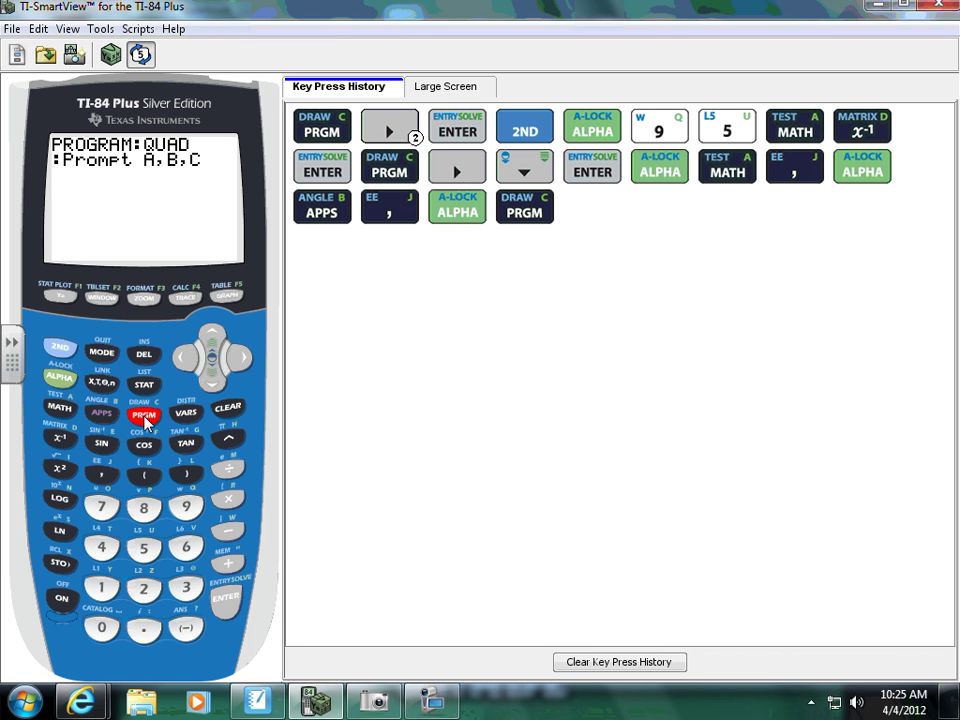
mouse_move(81, 701)
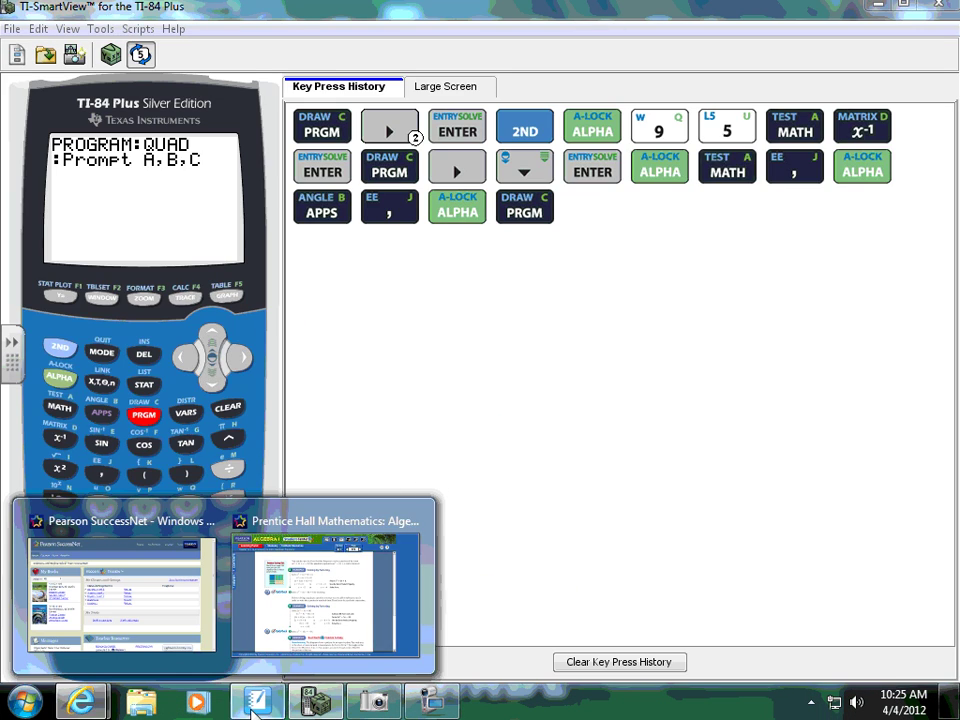
Show the Quadratic Formula rule page in SMART Notebook, then return to the emulator
left_click(258, 702)
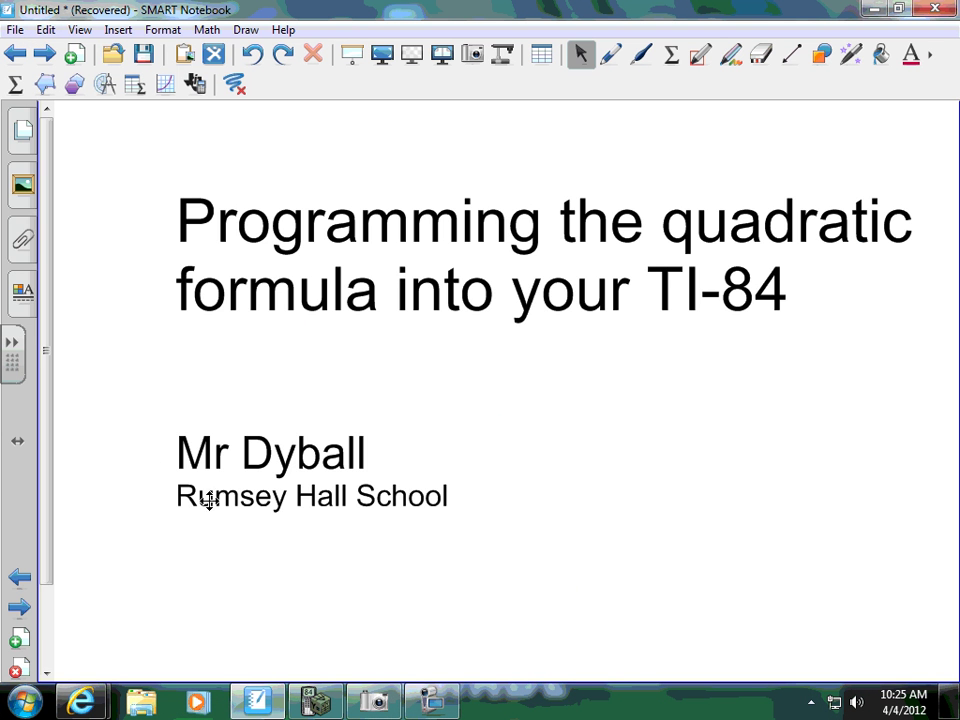
key("Page_Down")
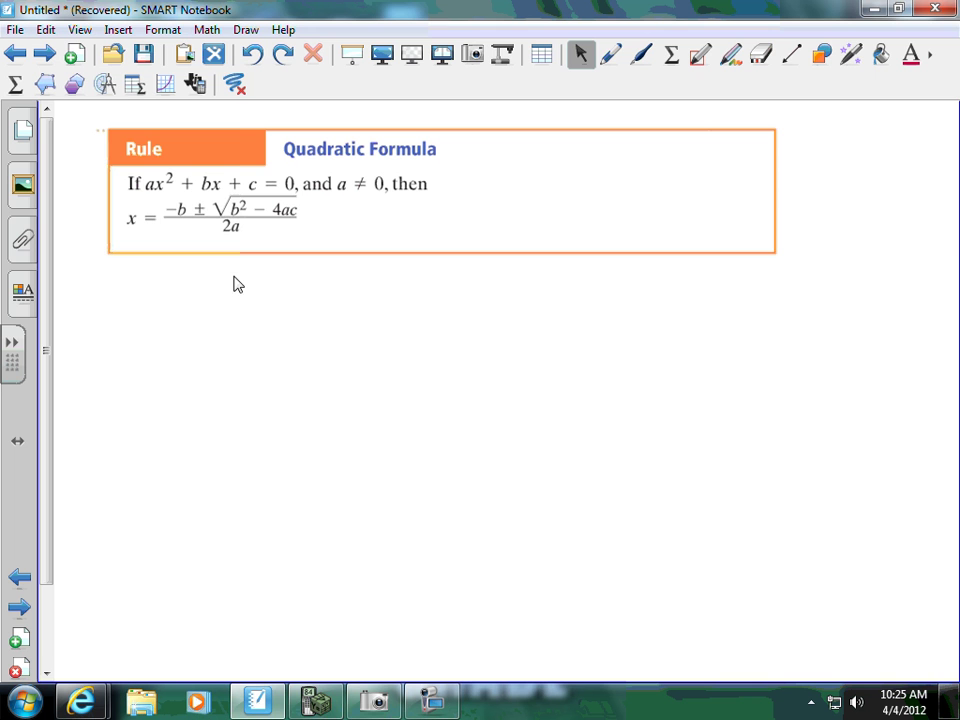
left_click(320, 703)
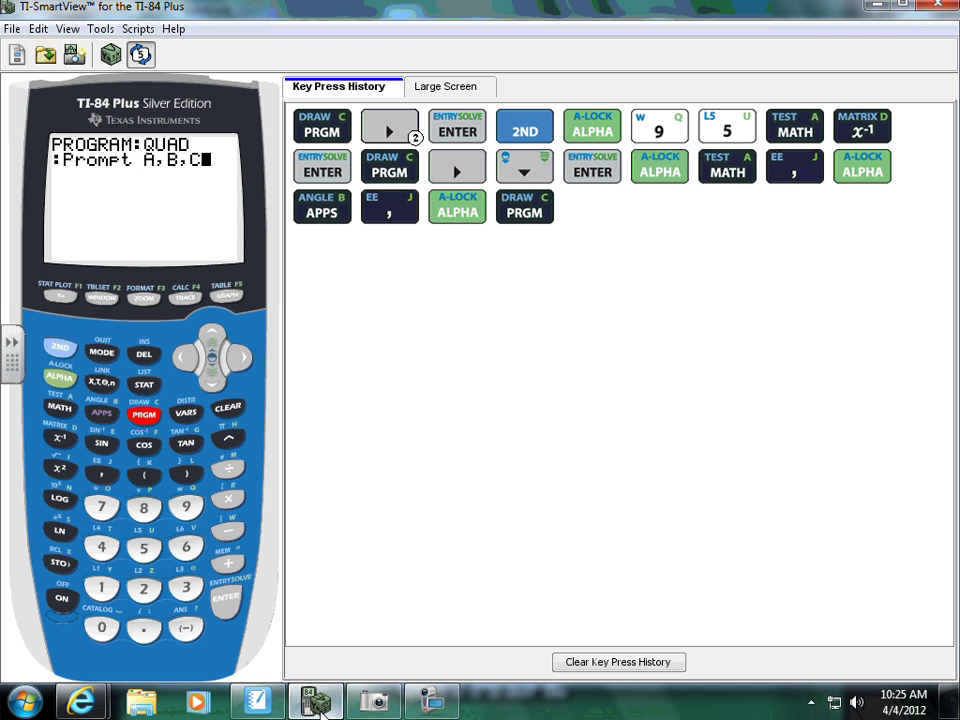
Start a new program line and enter the numerator opening (-B+
left_click(221, 603)
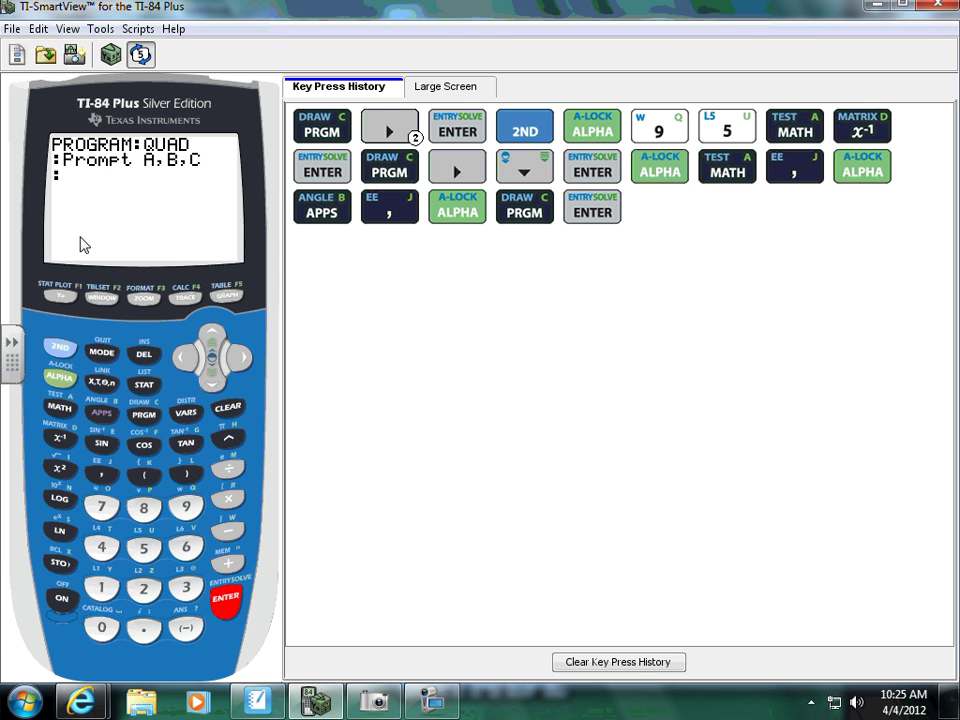
left_click(146, 478)
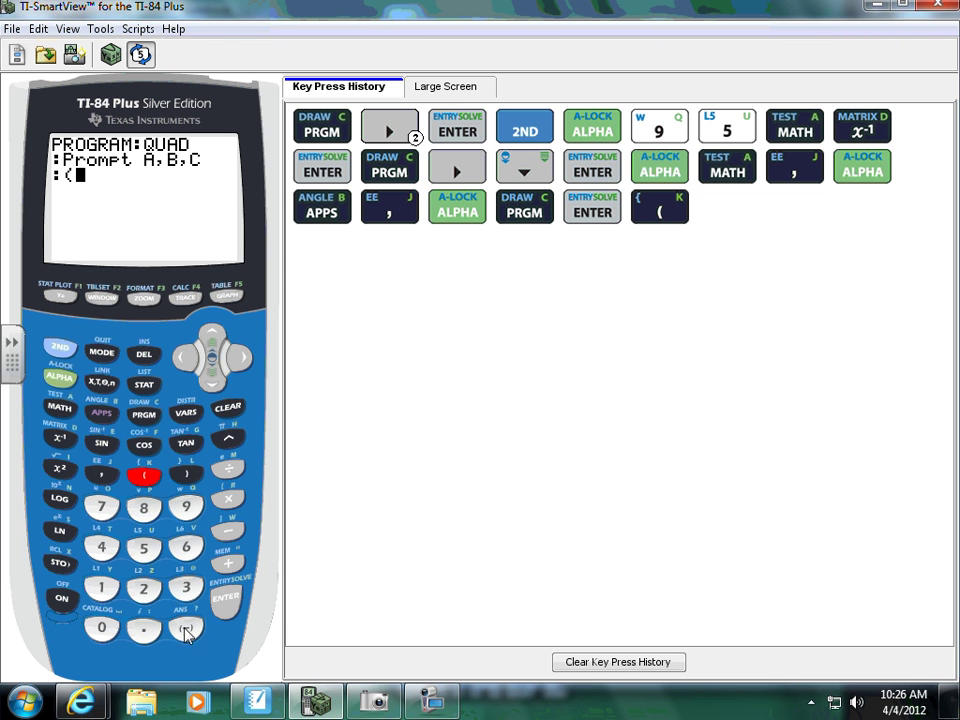
left_click(186, 628)
left_click(60, 377)
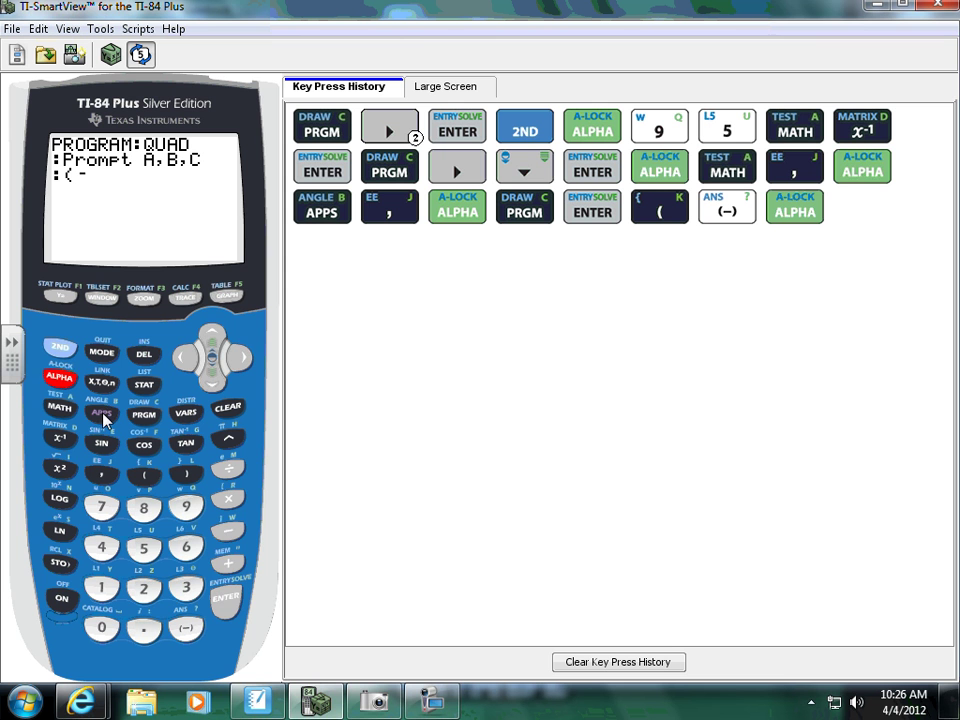
left_click(101, 413)
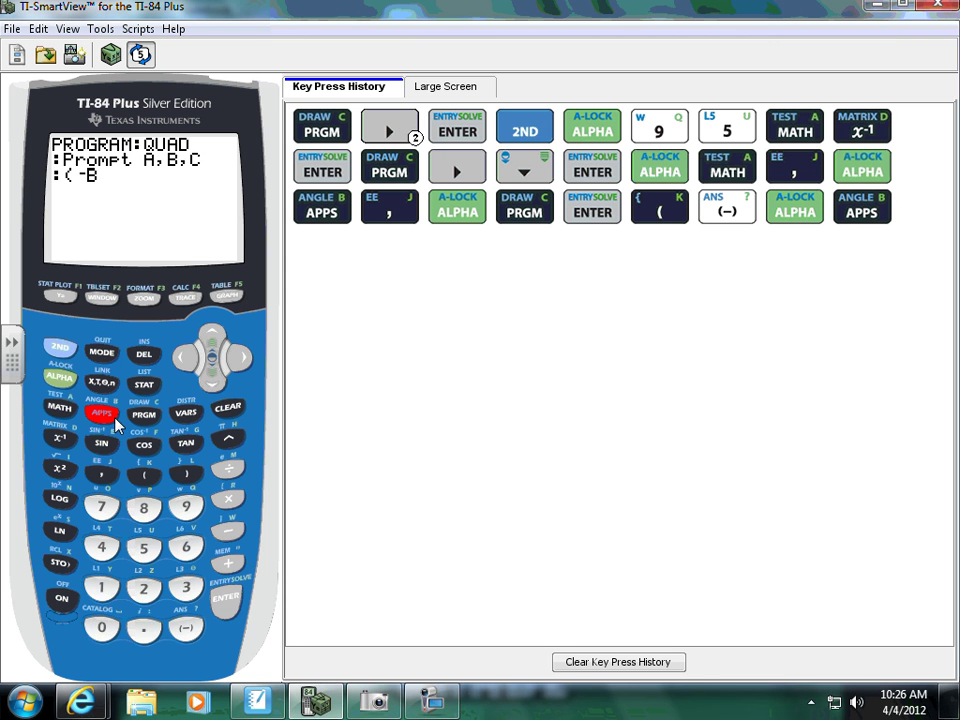
left_click(228, 567)
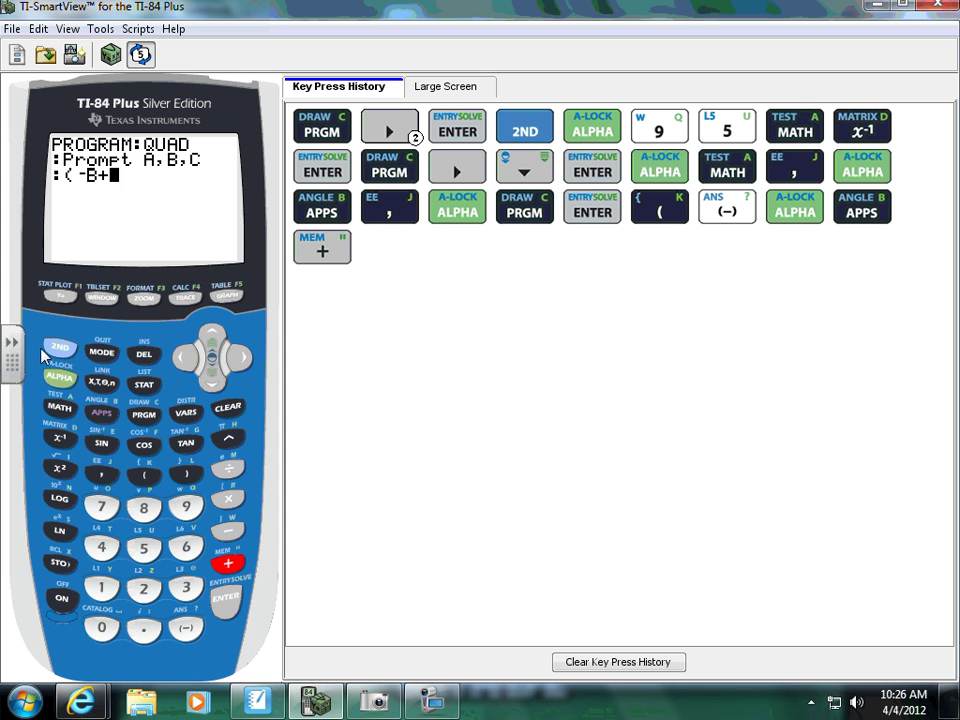
Add the discriminant √(B²-4AC) and close the numerator parenthesis
left_click(60, 377)
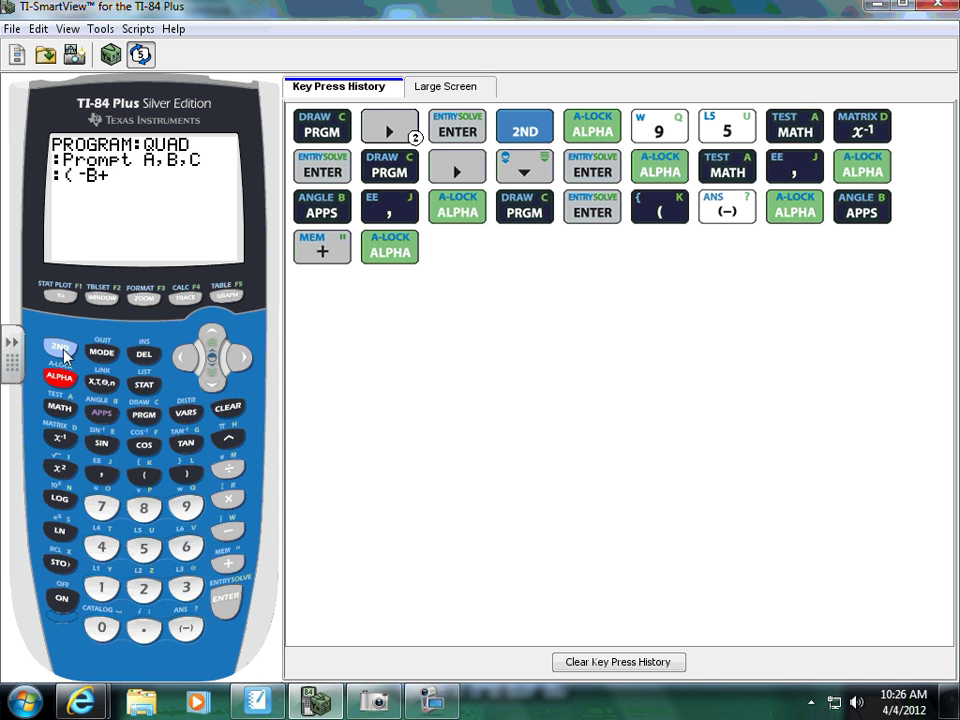
left_click(60, 347)
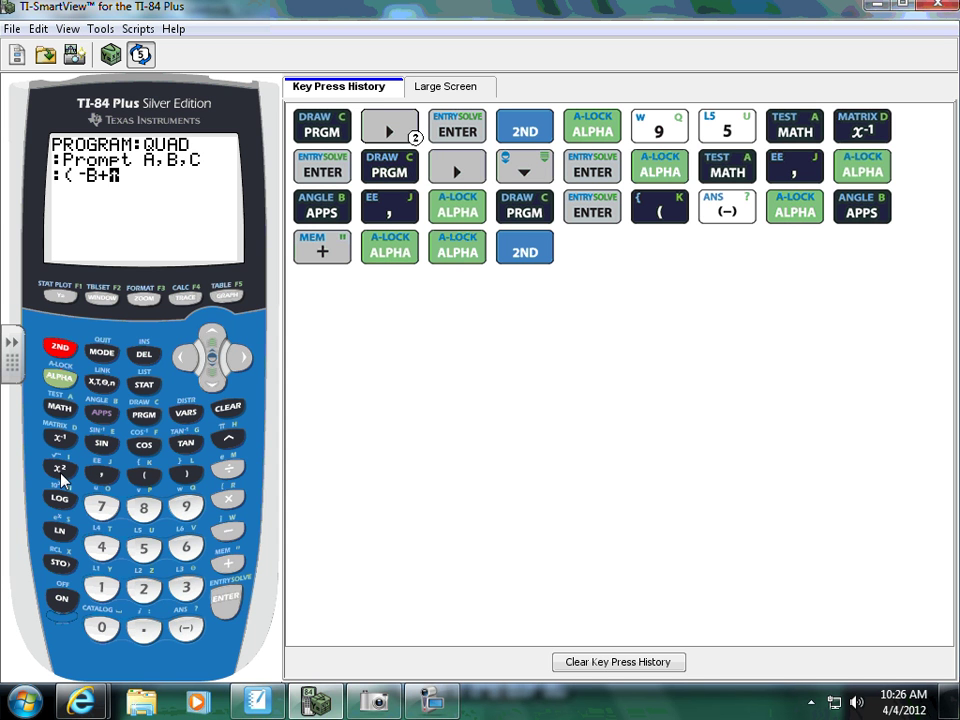
left_click(60, 468)
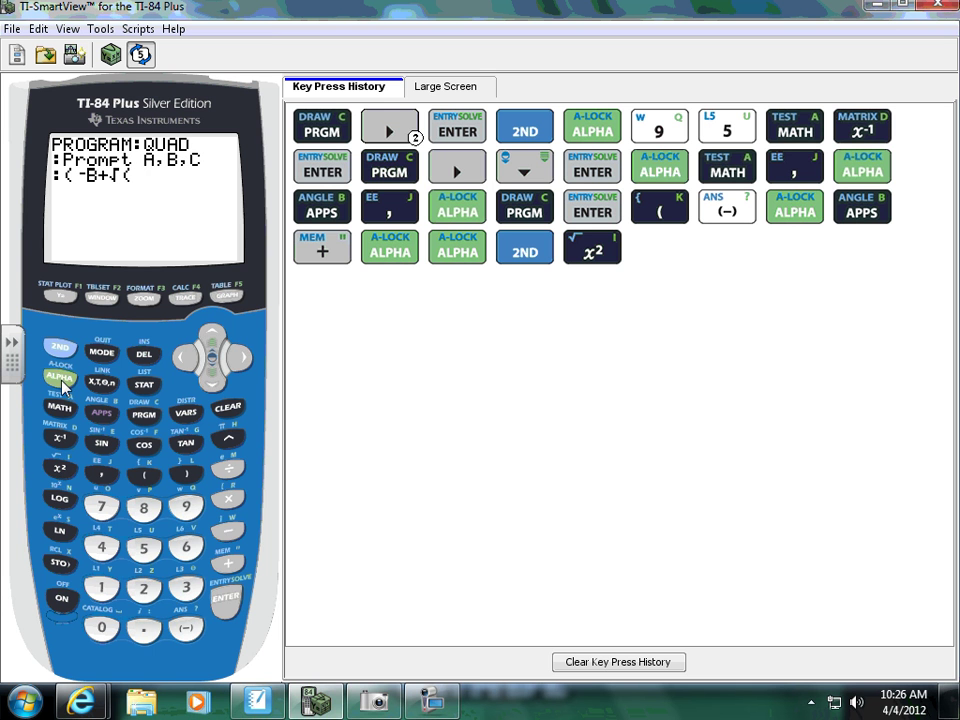
left_click(60, 377)
left_click(101, 412)
left_click(62, 468)
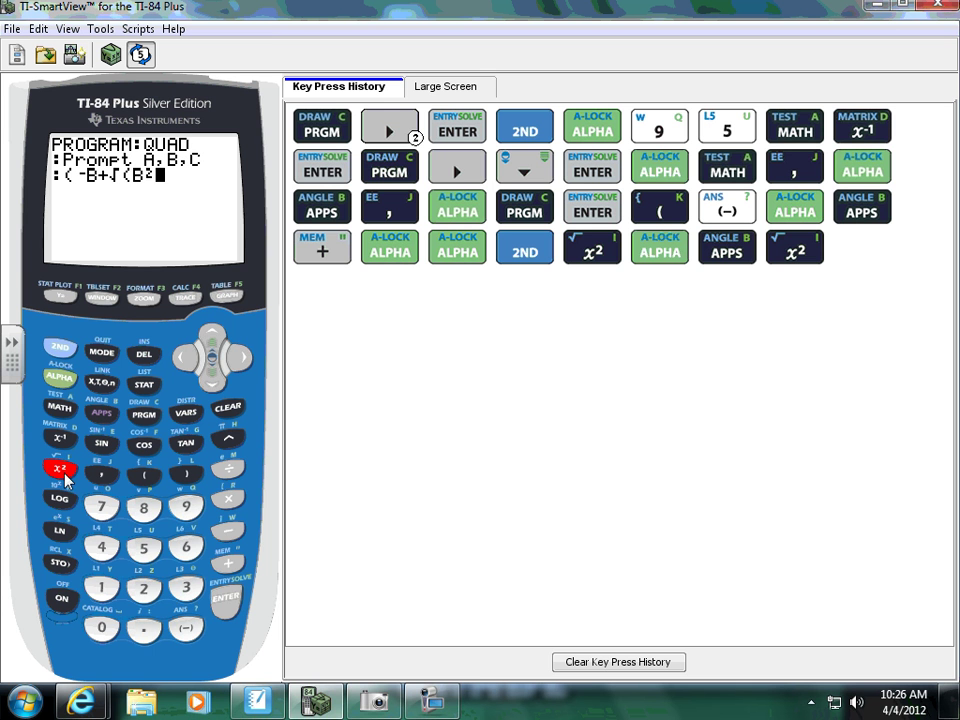
left_click(229, 531)
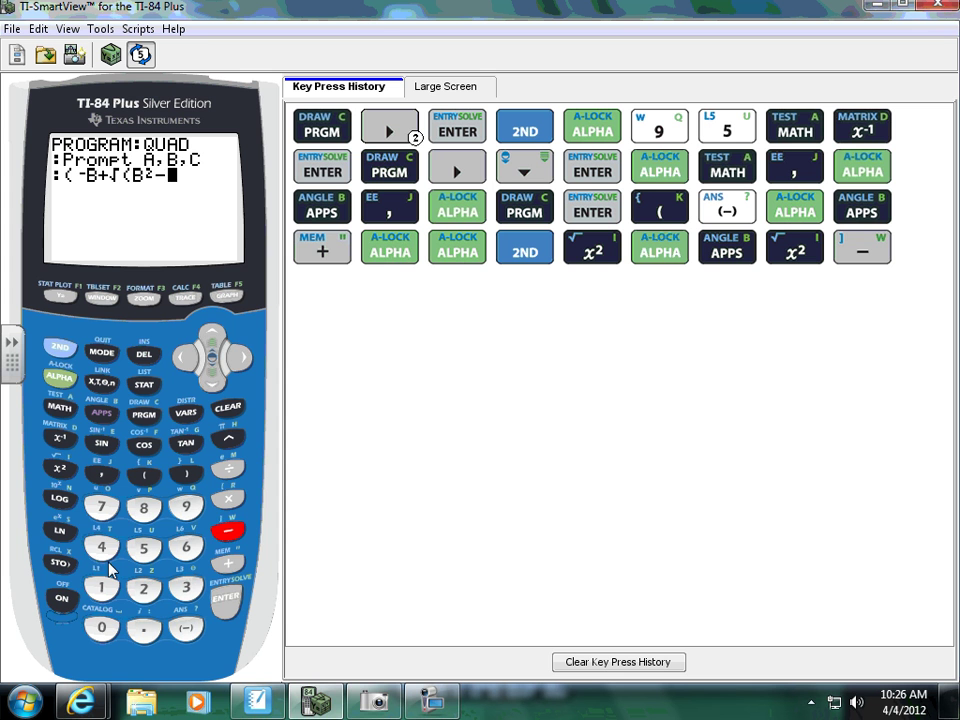
left_click(101, 547)
left_click(60, 377)
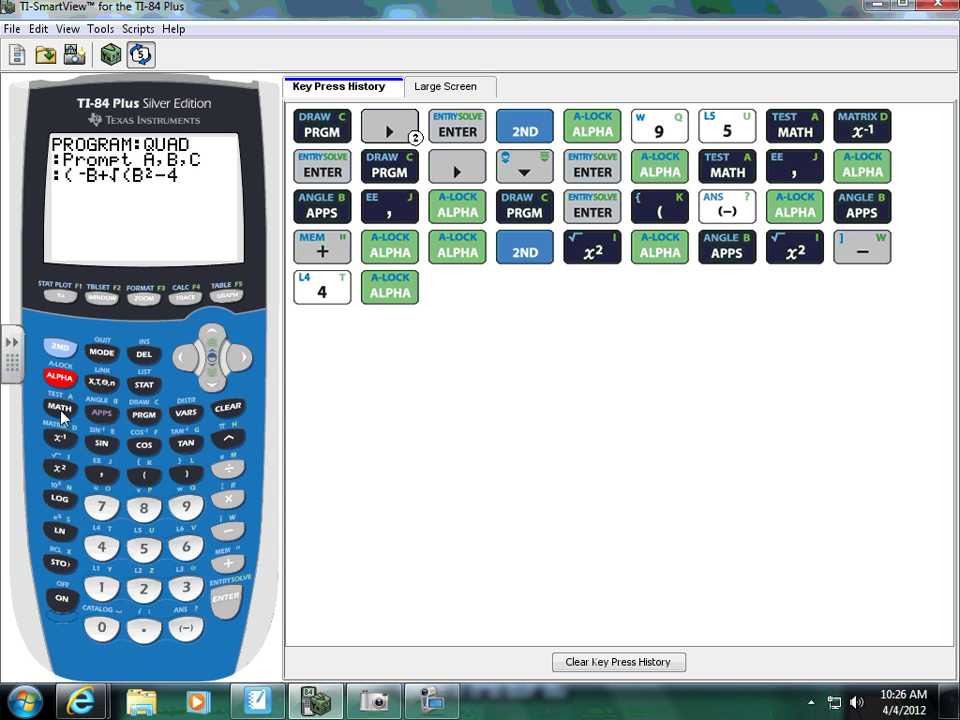
left_click(60, 407)
left_click(60, 377)
left_click(144, 415)
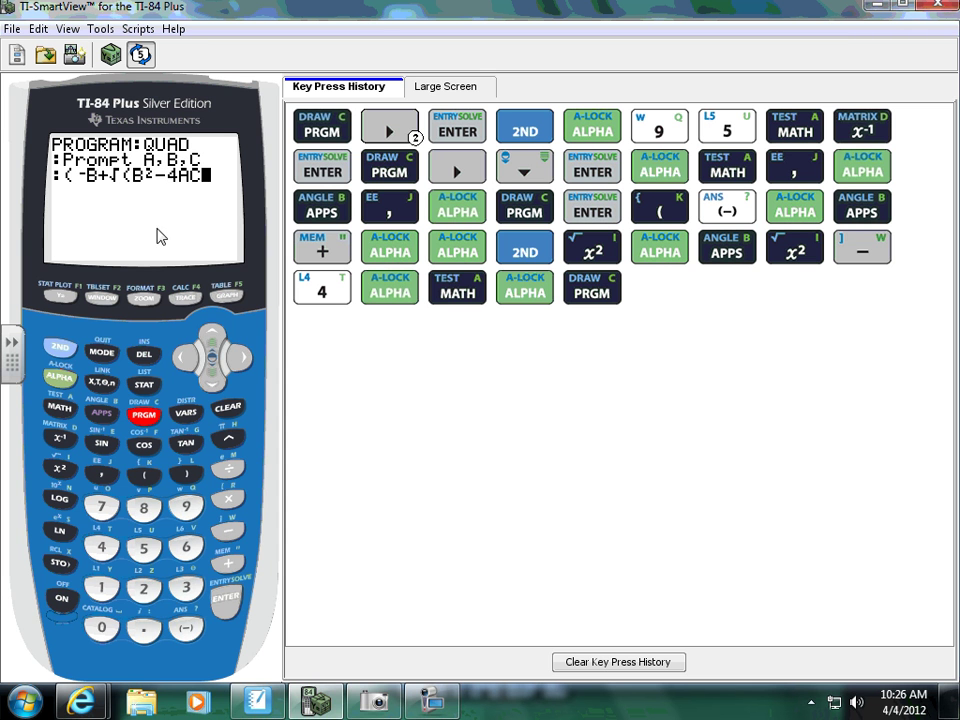
left_click(186, 474)
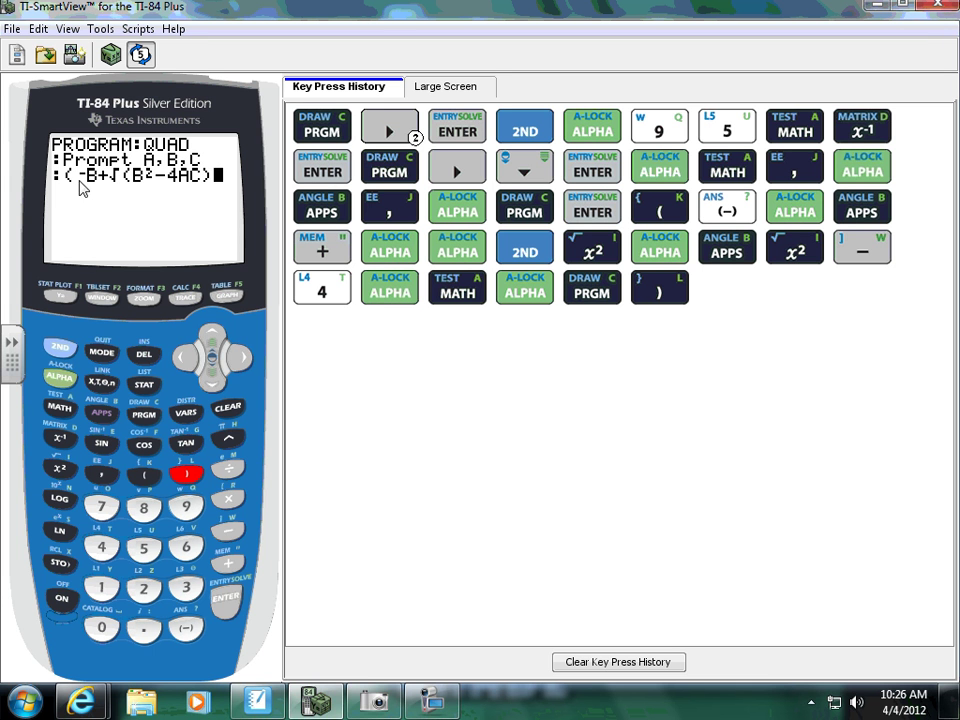
left_click(186, 476)
Finish the line with /(2A)→D and start a new empty line
left_click(228, 472)
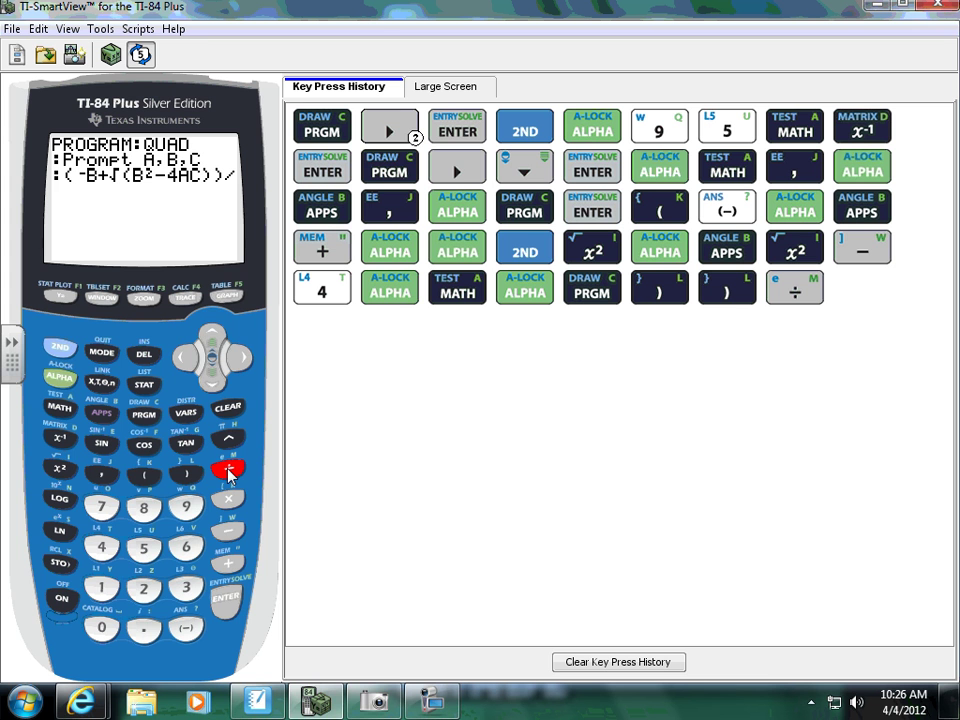
left_click(145, 477)
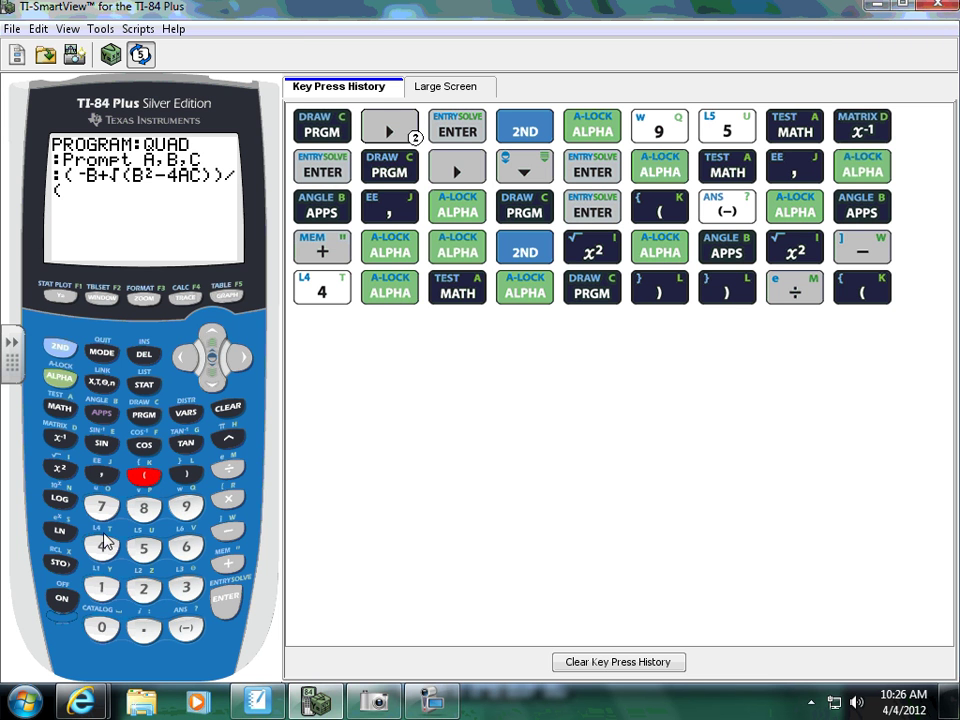
left_click(155, 597)
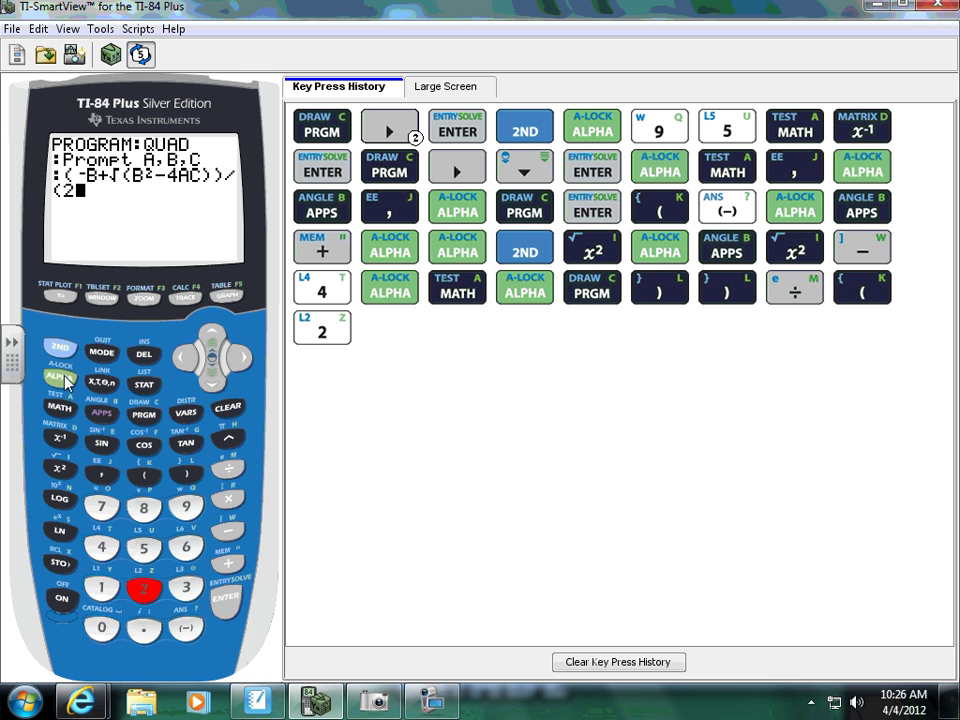
left_click(66, 380)
left_click(60, 407)
left_click(186, 474)
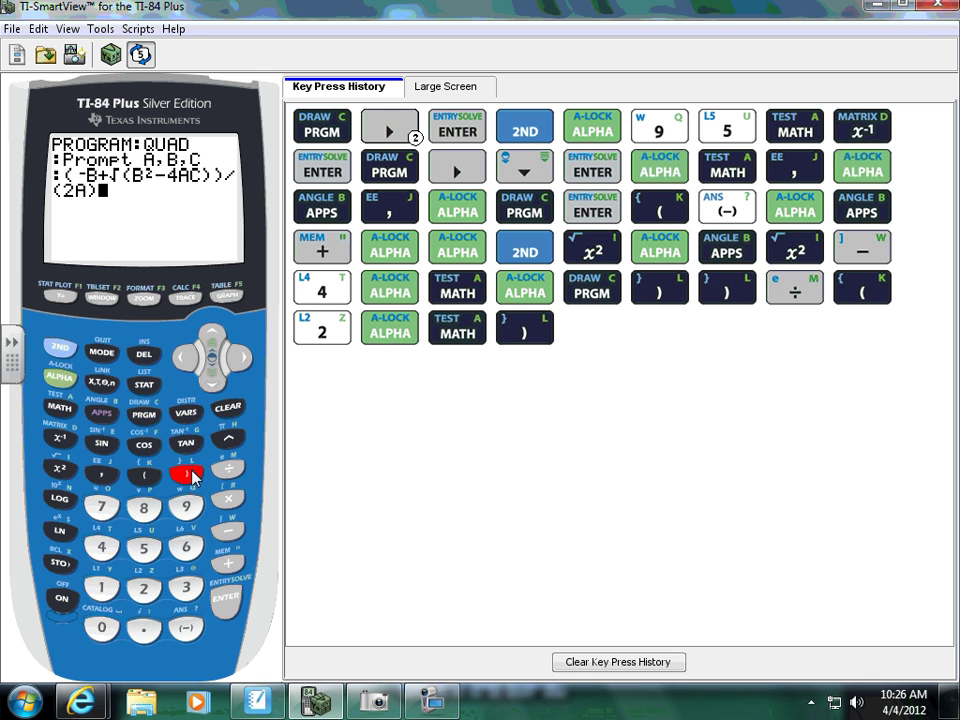
left_click(57, 566)
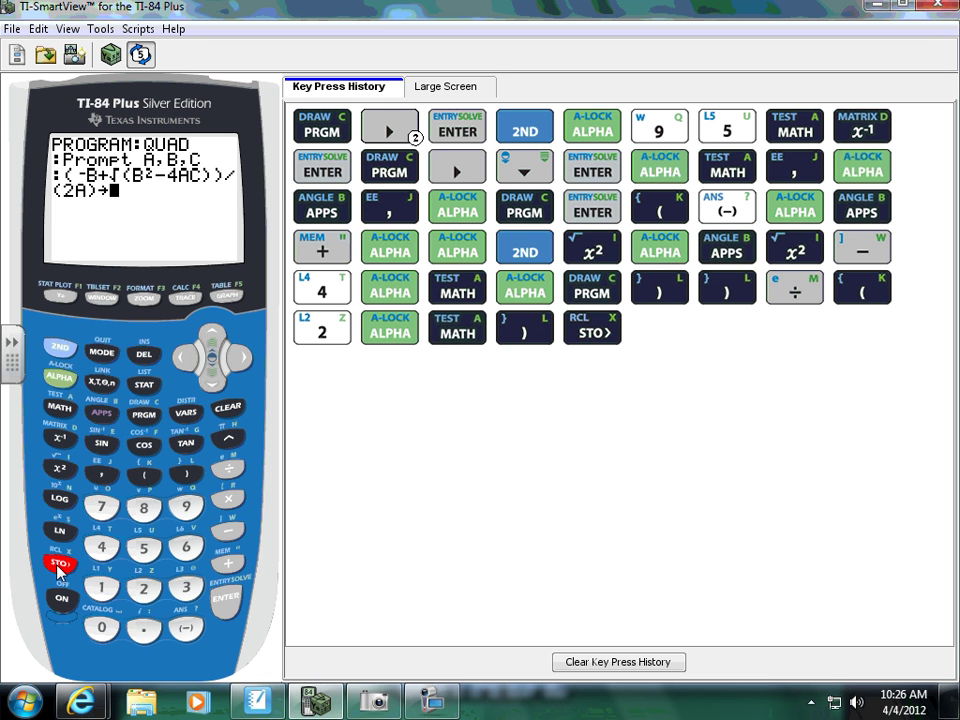
left_click(60, 378)
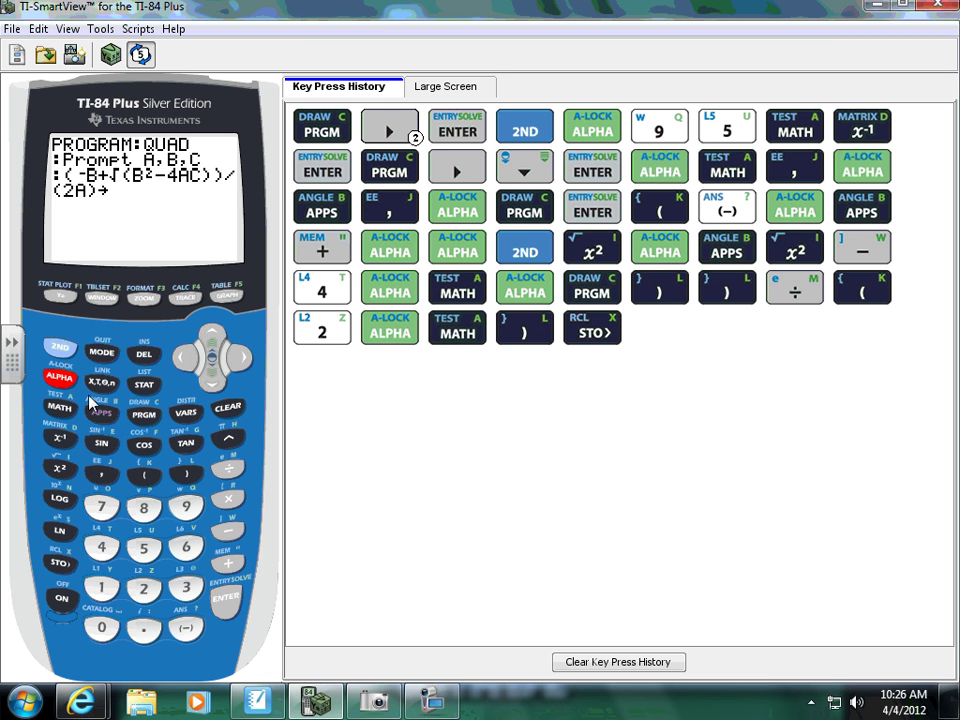
left_click(60, 439)
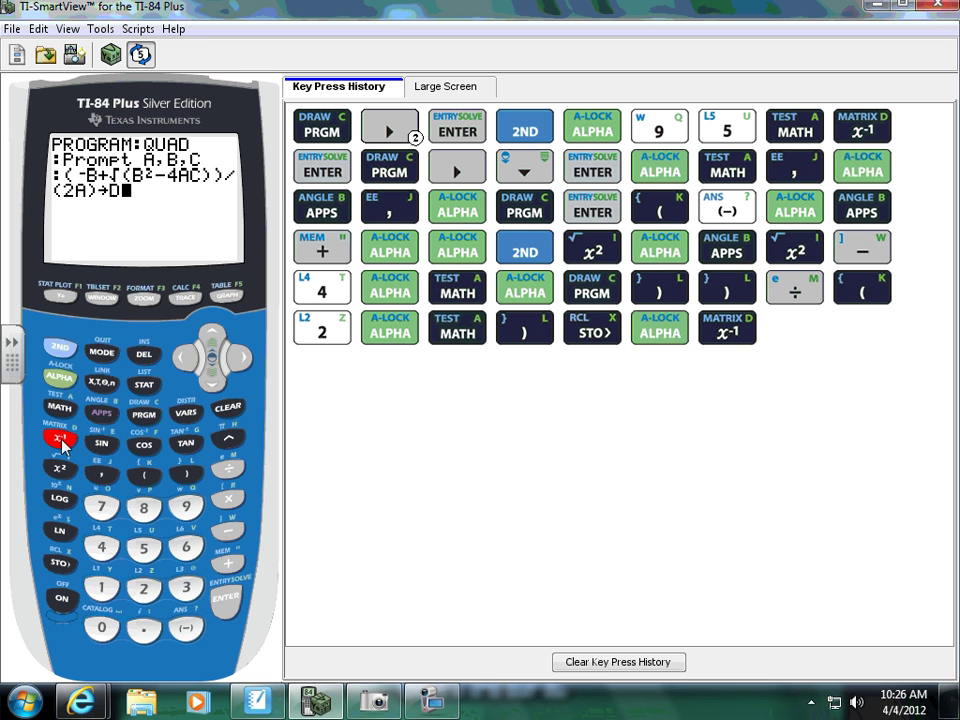
left_click(224, 600)
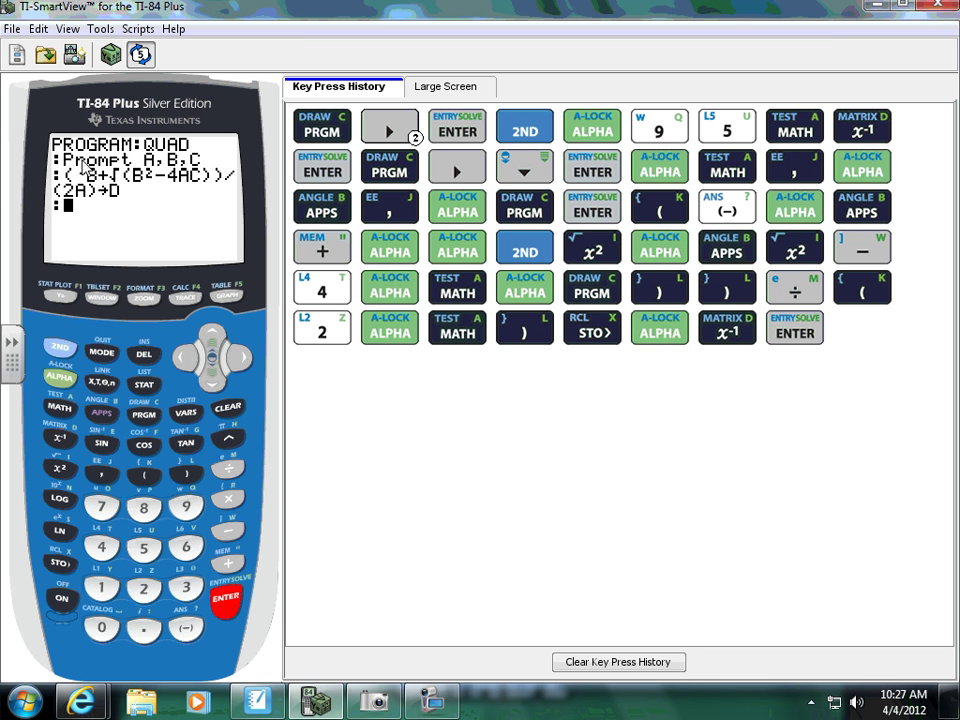
Begin the second-root line with the numerator opening (-B-
left_click(145, 478)
left_click(190, 630)
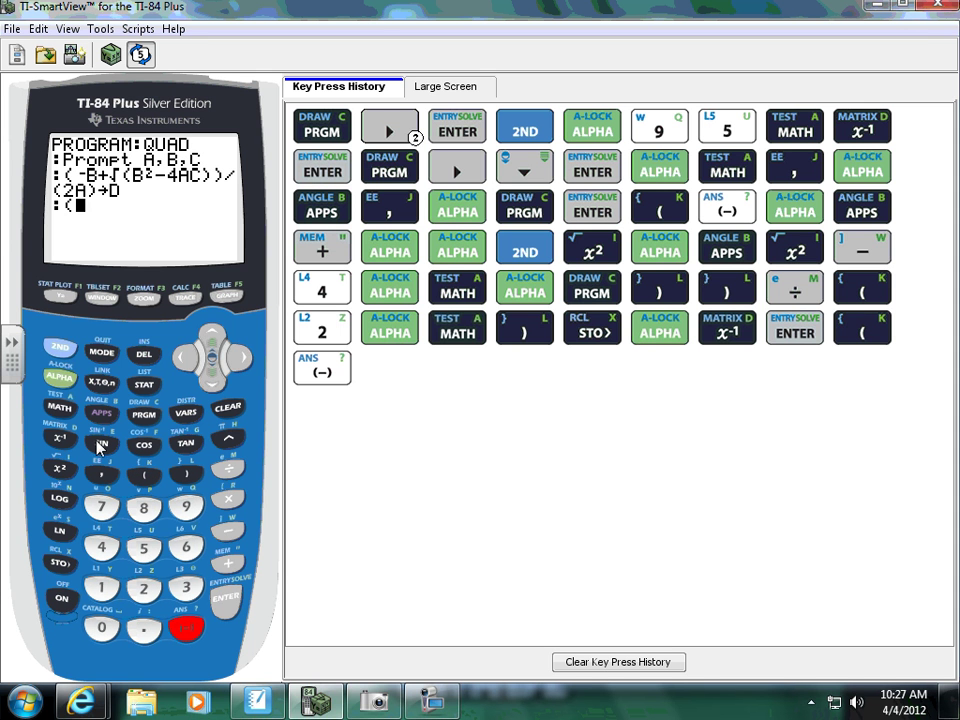
left_click(60, 377)
left_click(102, 415)
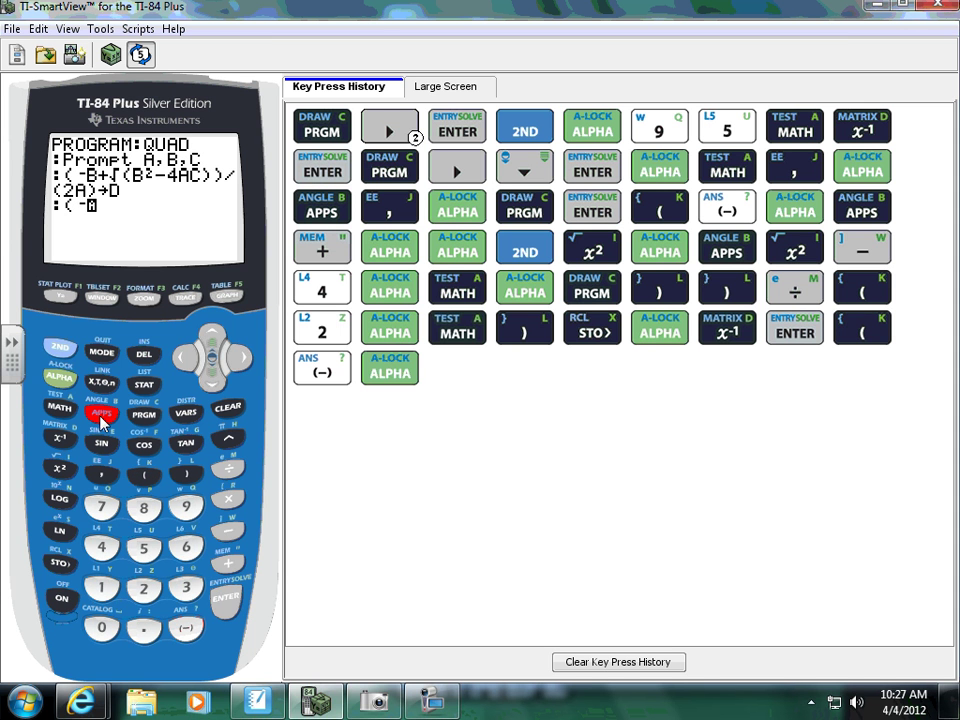
left_click(228, 530)
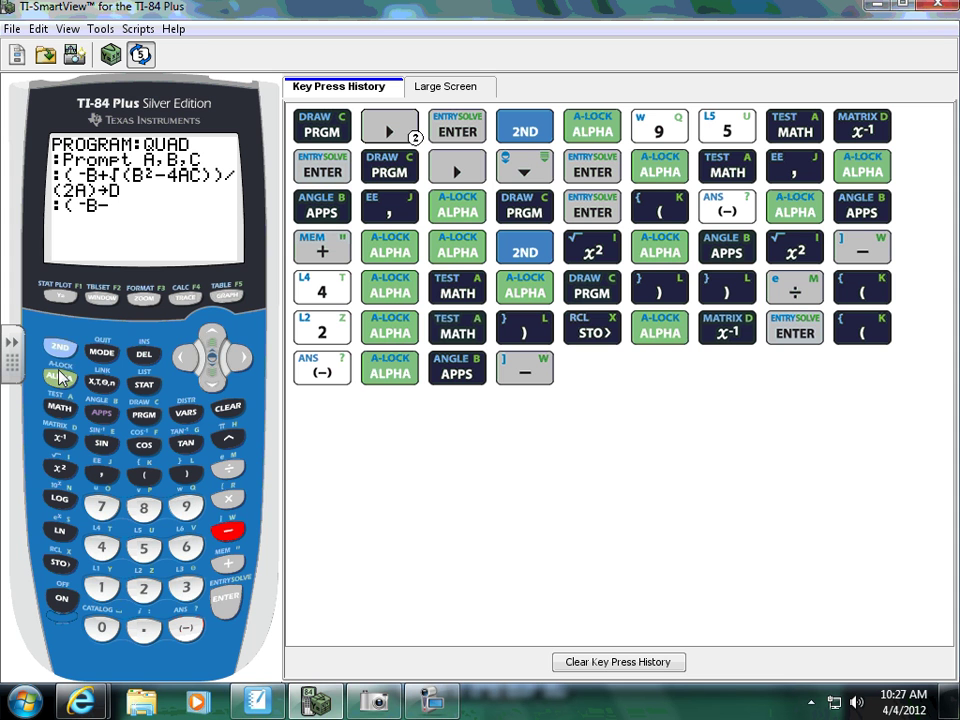
Add the discriminant √(B²-4AC) and close the numerator
left_click(60, 347)
left_click(60, 470)
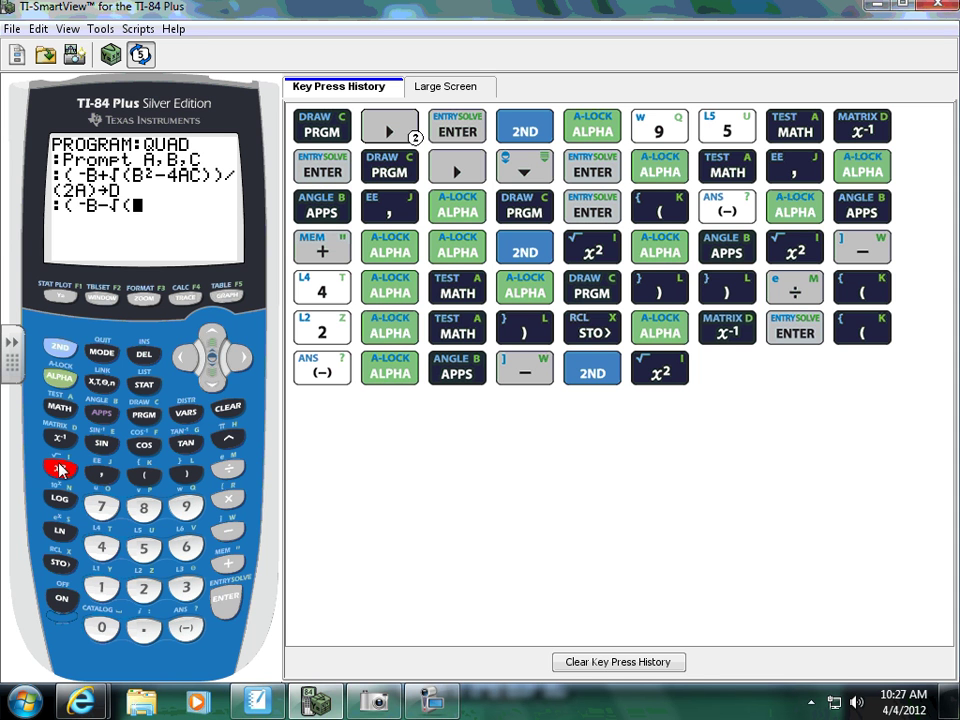
left_click(60, 377)
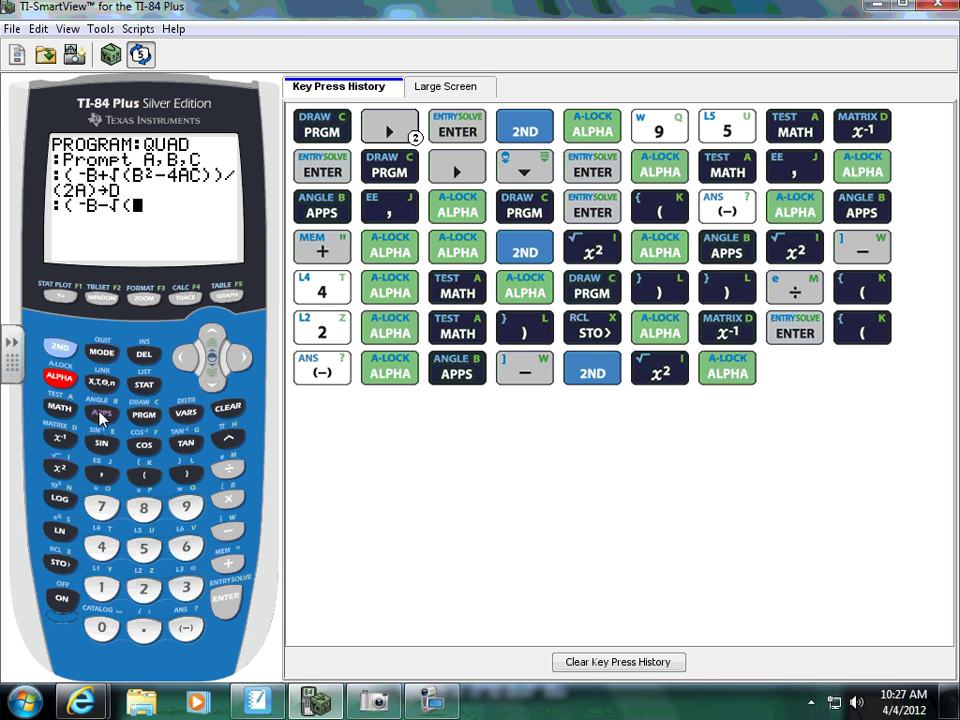
left_click(101, 412)
left_click(62, 467)
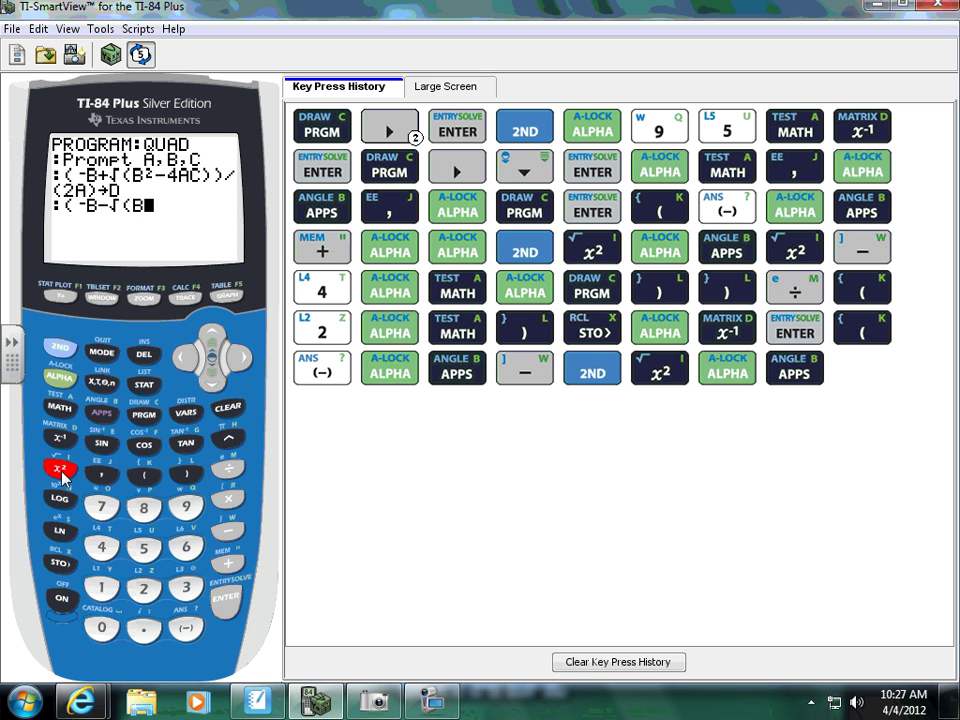
left_click(232, 537)
left_click(101, 547)
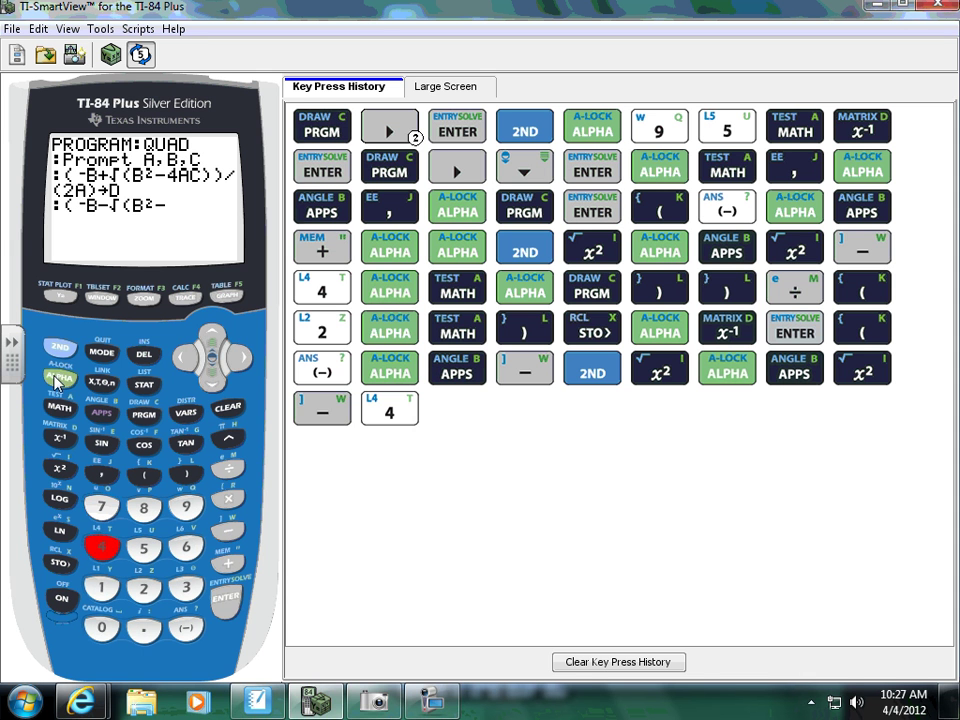
left_click(60, 378)
left_click(63, 408)
left_click(60, 377)
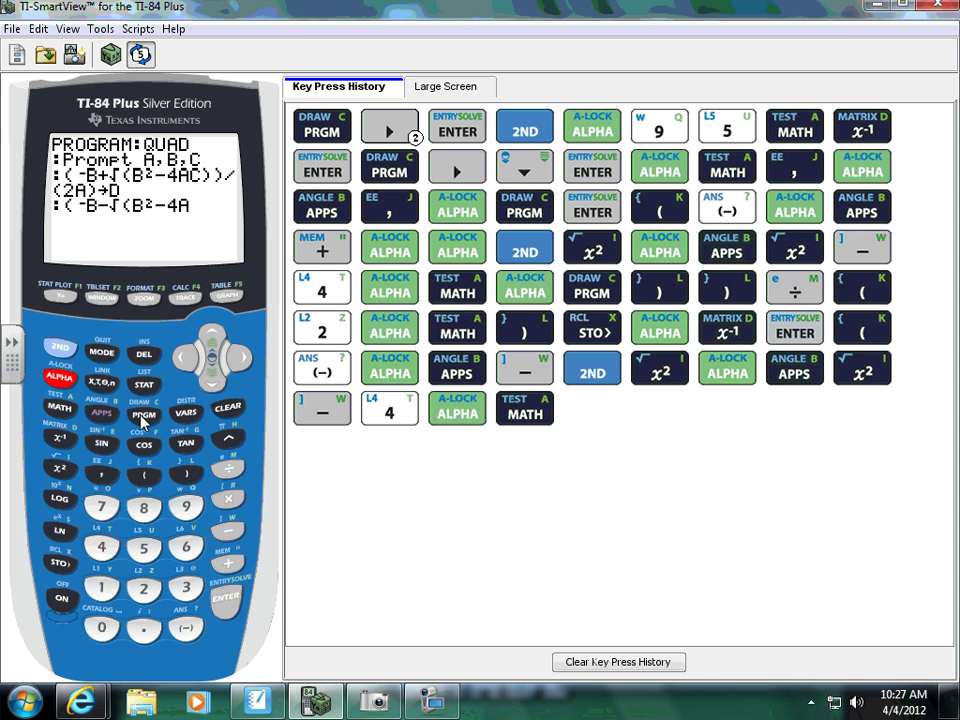
left_click(147, 416)
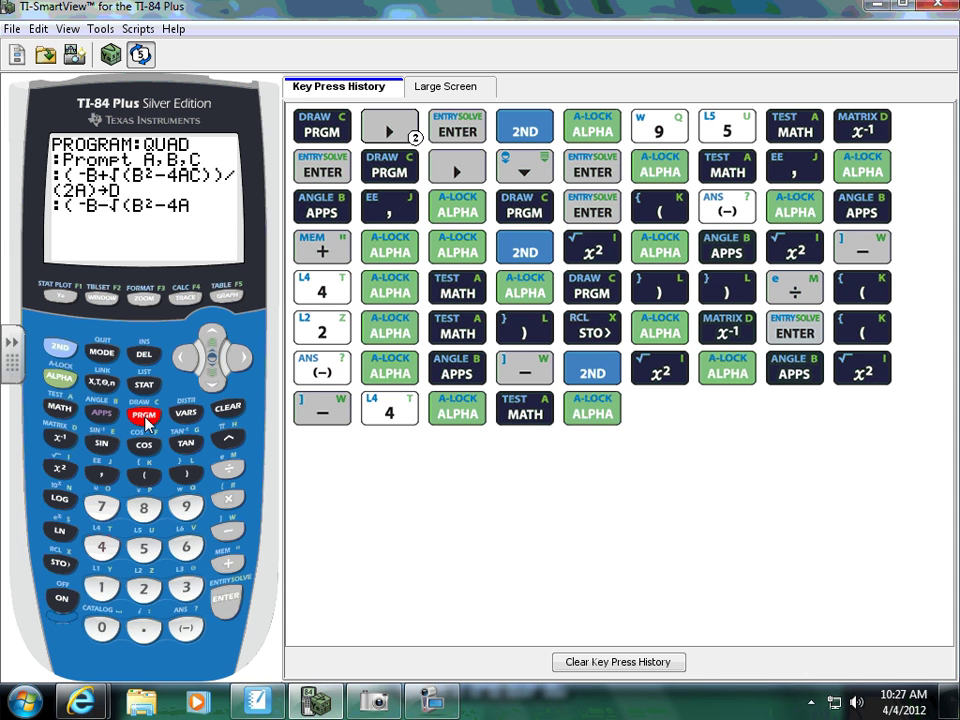
left_click(186, 478)
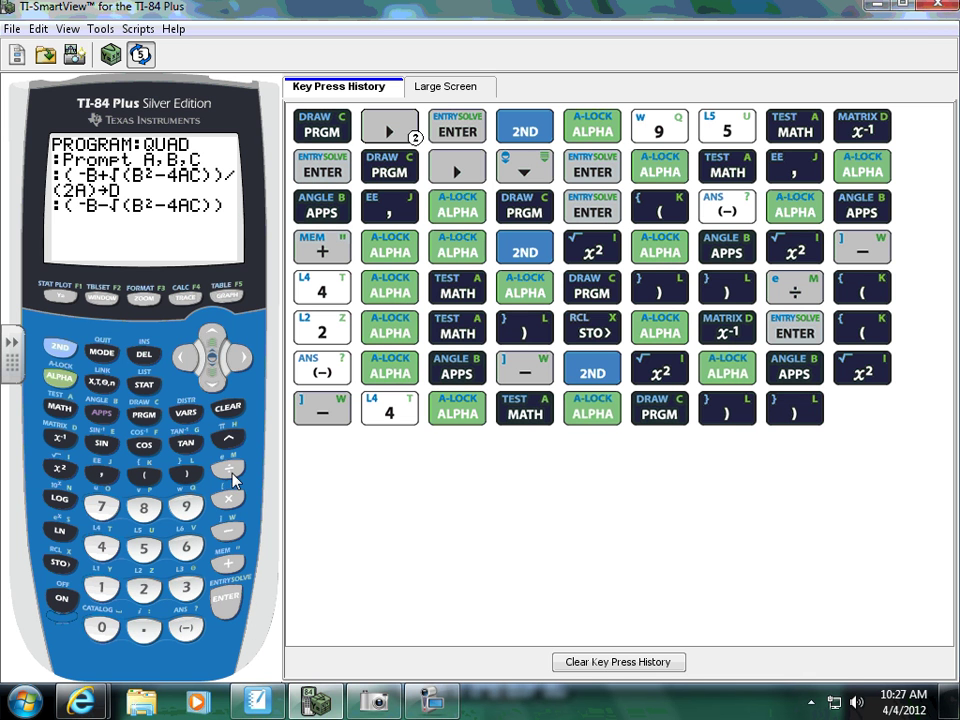
Finish the line with /(2A)→E and start a new empty line
left_click(230, 474)
left_click(148, 478)
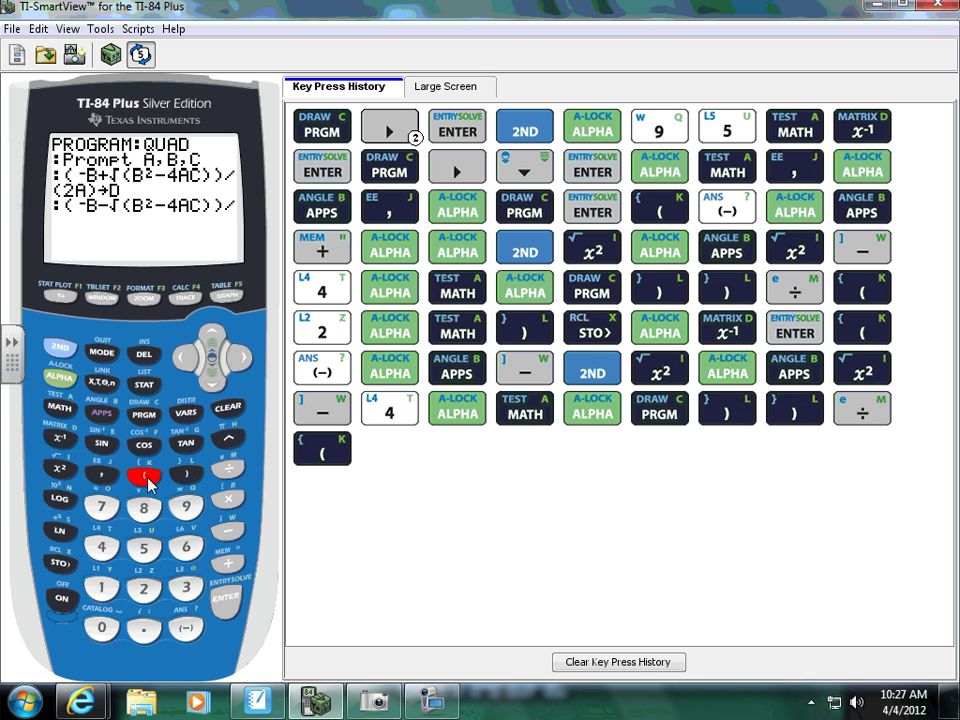
left_click(143, 588)
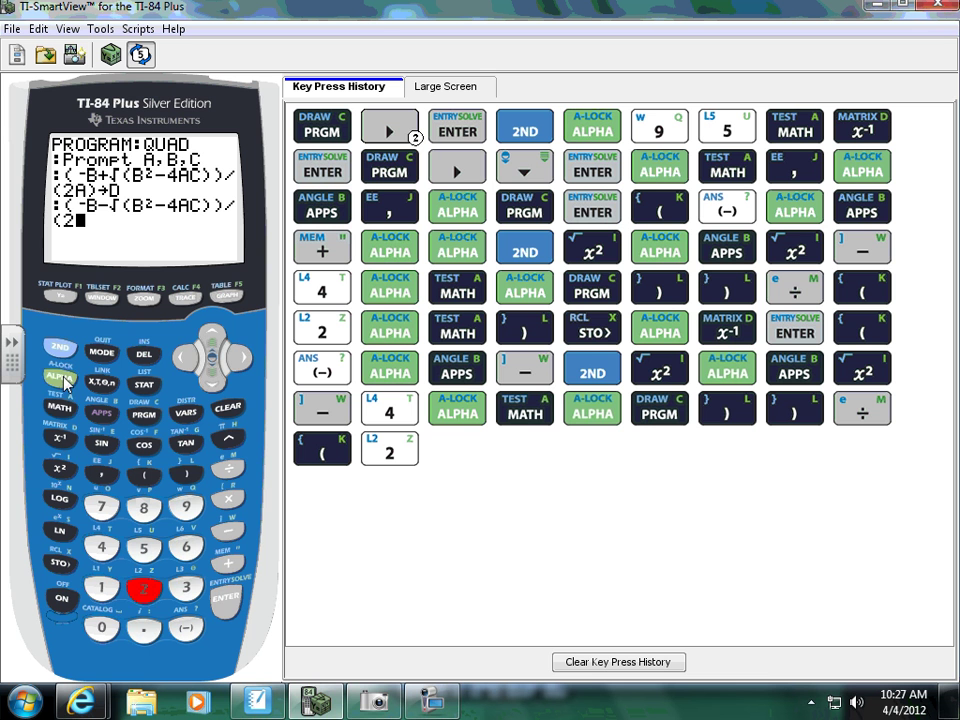
left_click(59, 376)
left_click(59, 407)
left_click(190, 470)
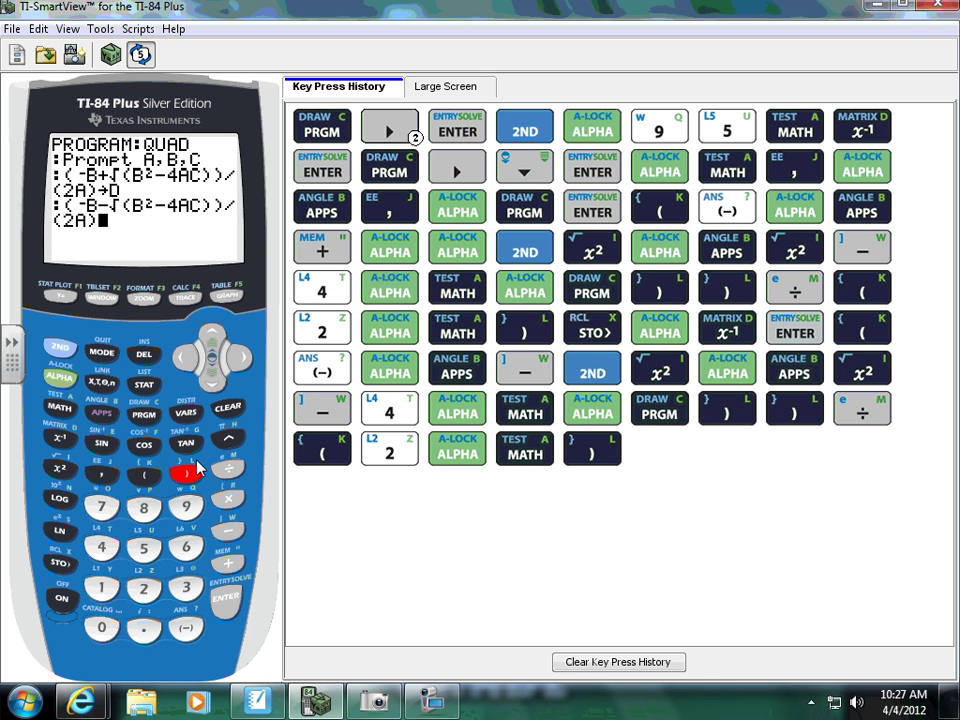
left_click(60, 563)
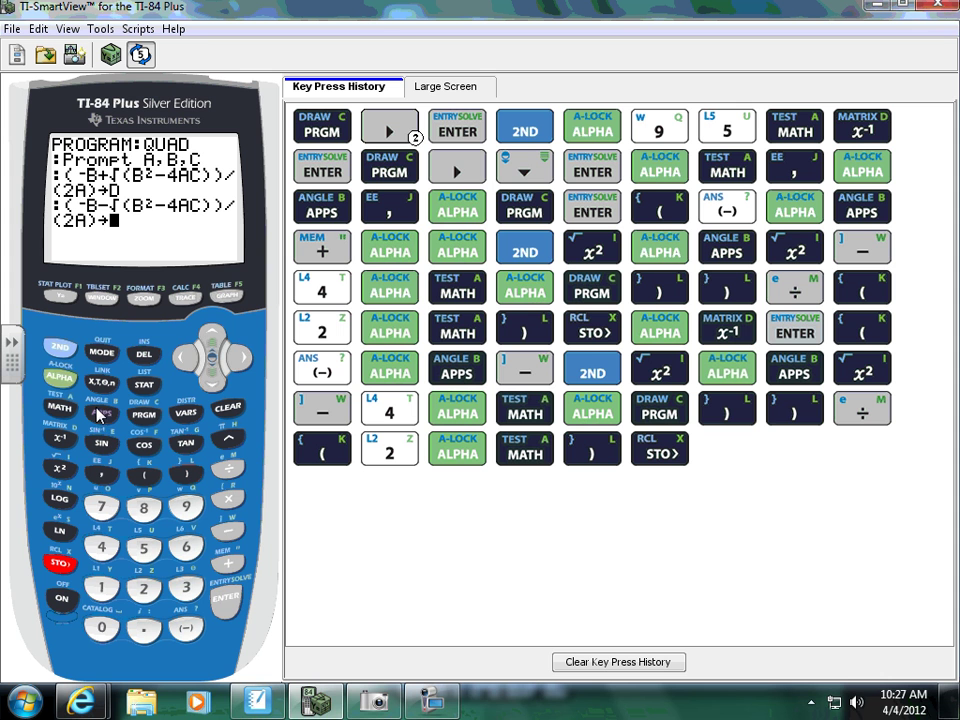
left_click(59, 376)
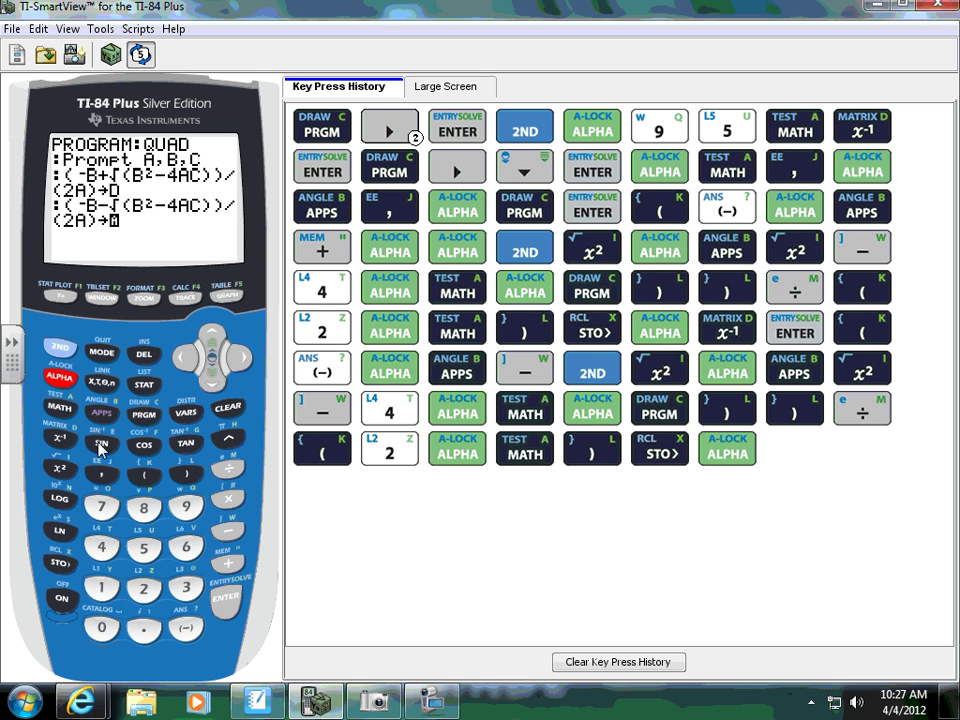
left_click(101, 443)
left_click(227, 600)
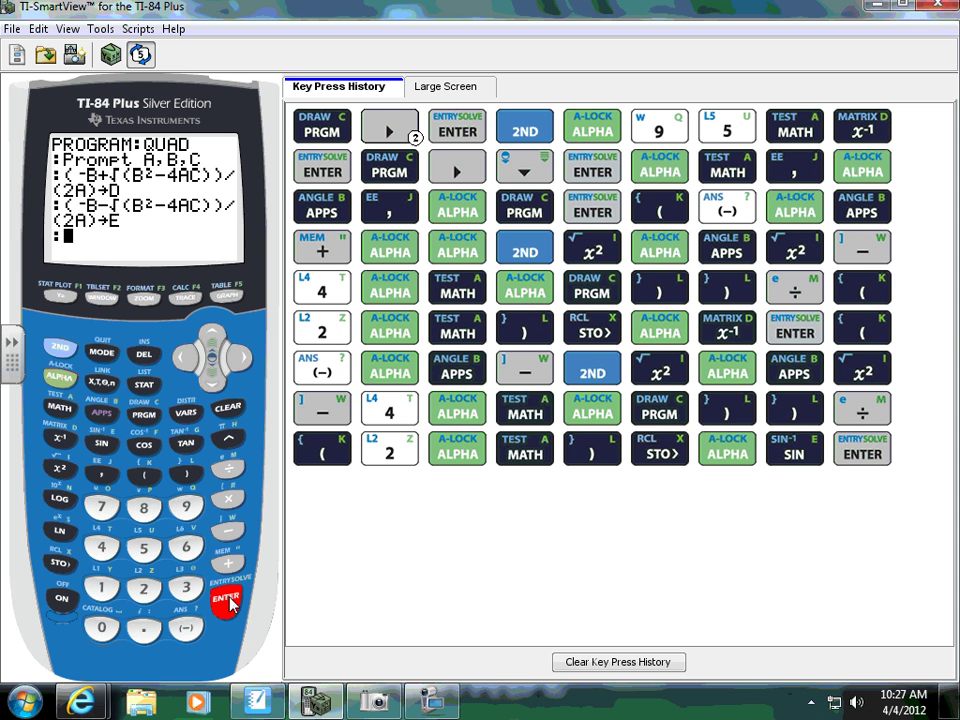
Write the final line "Disp D,E" using the Disp command from PRGM > I/O
left_click(145, 416)
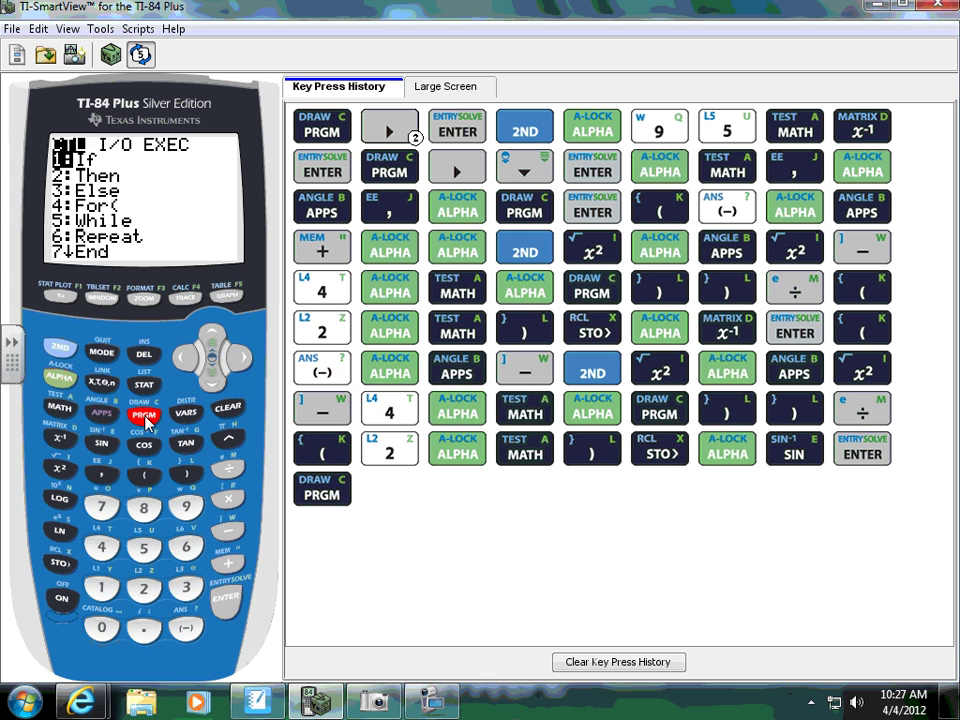
left_click(239, 356)
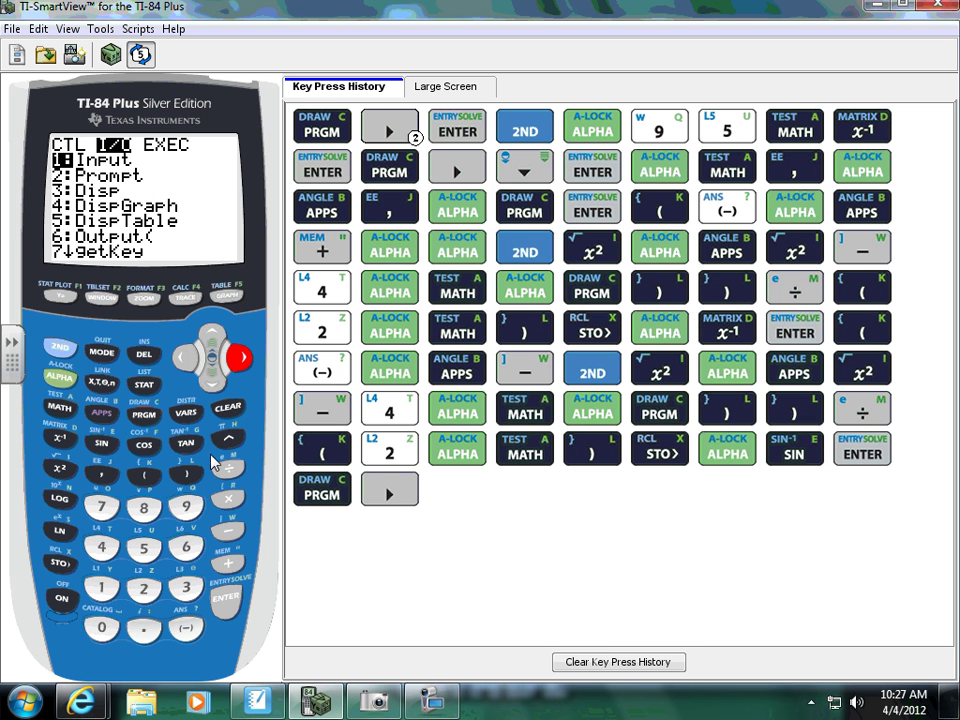
left_click(211, 378)
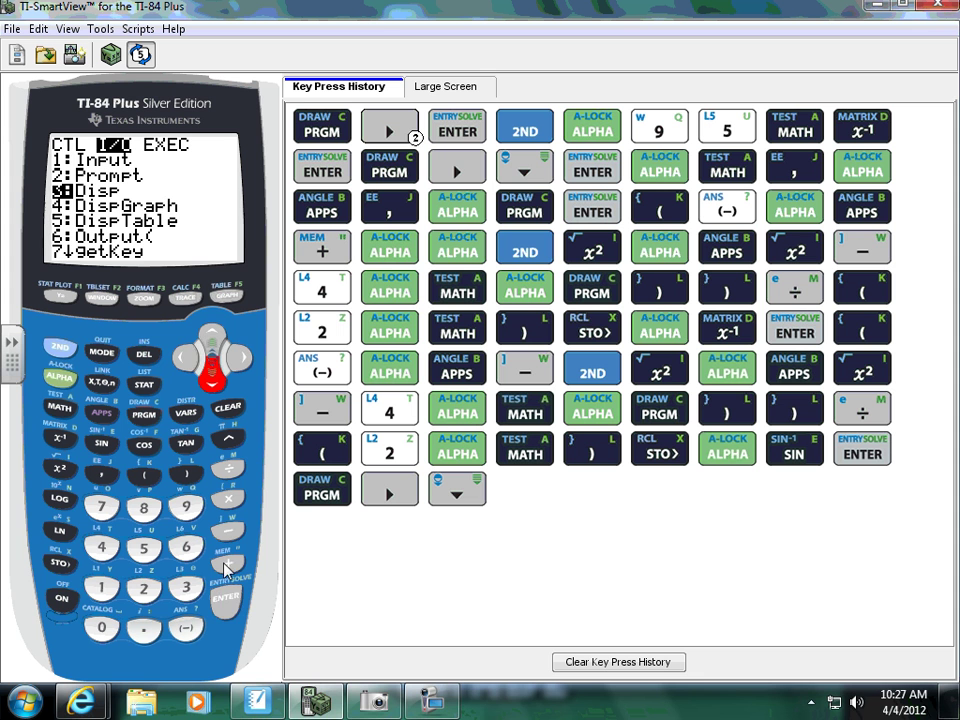
left_click(228, 600)
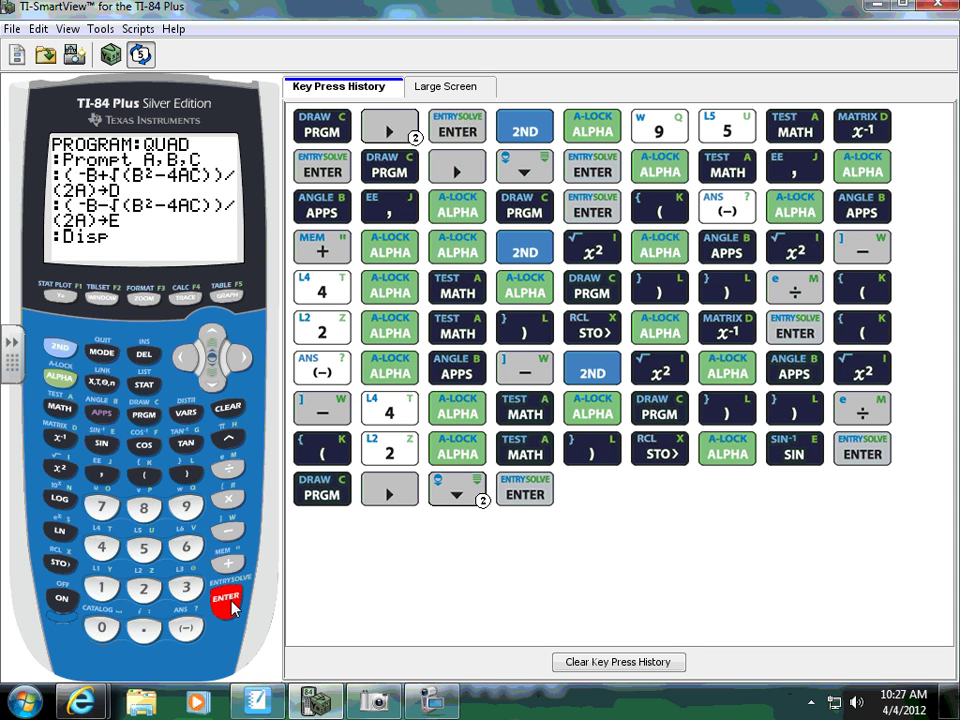
left_click(60, 377)
left_click(60, 438)
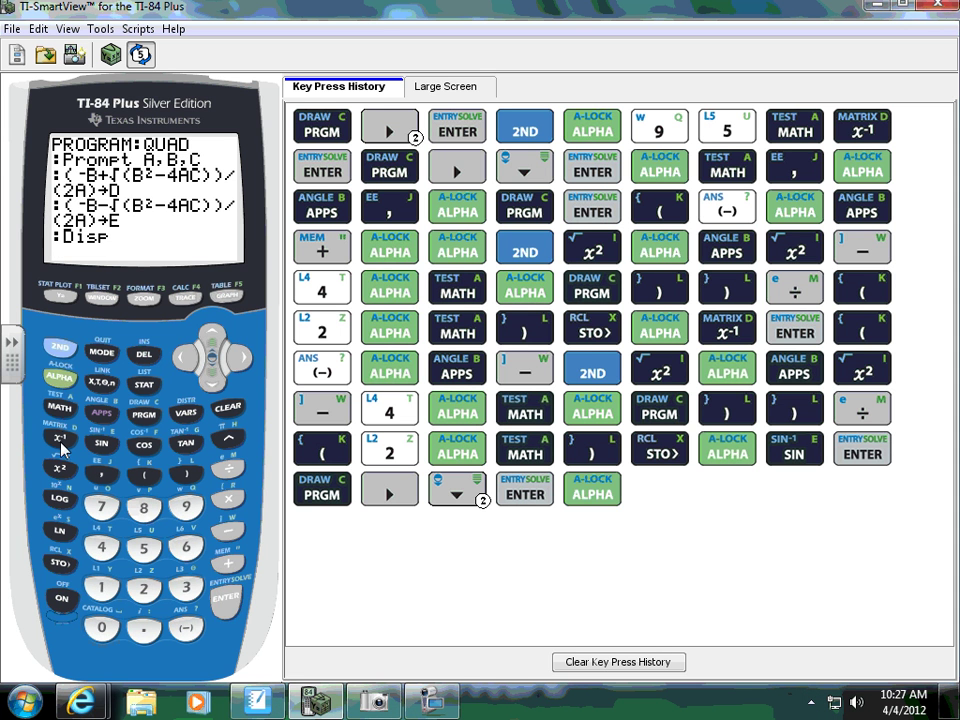
left_click(101, 474)
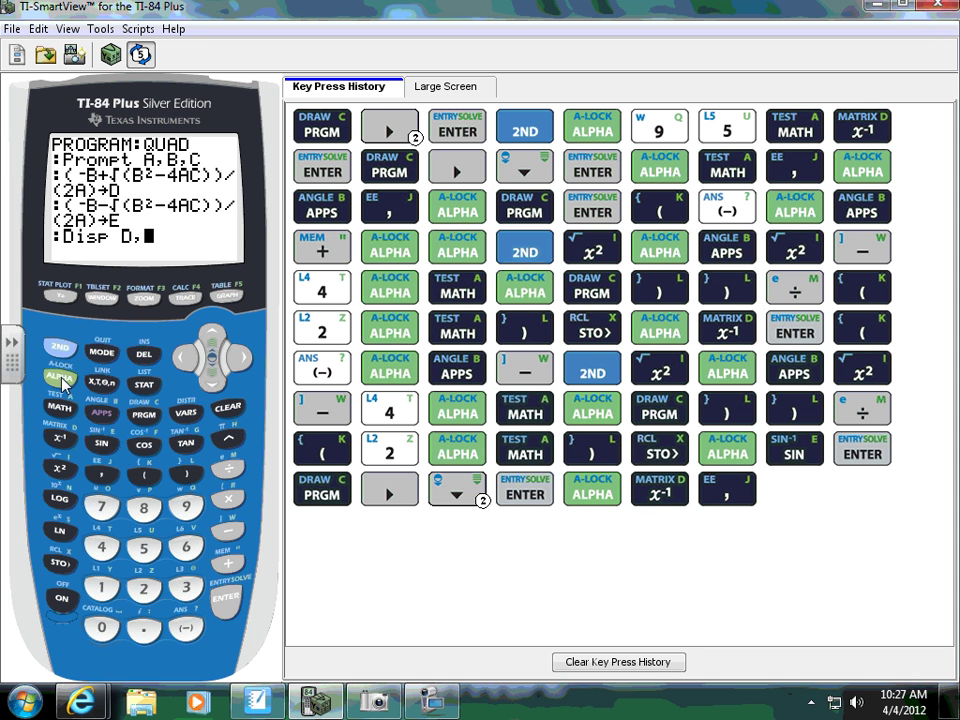
left_click(61, 377)
left_click(102, 444)
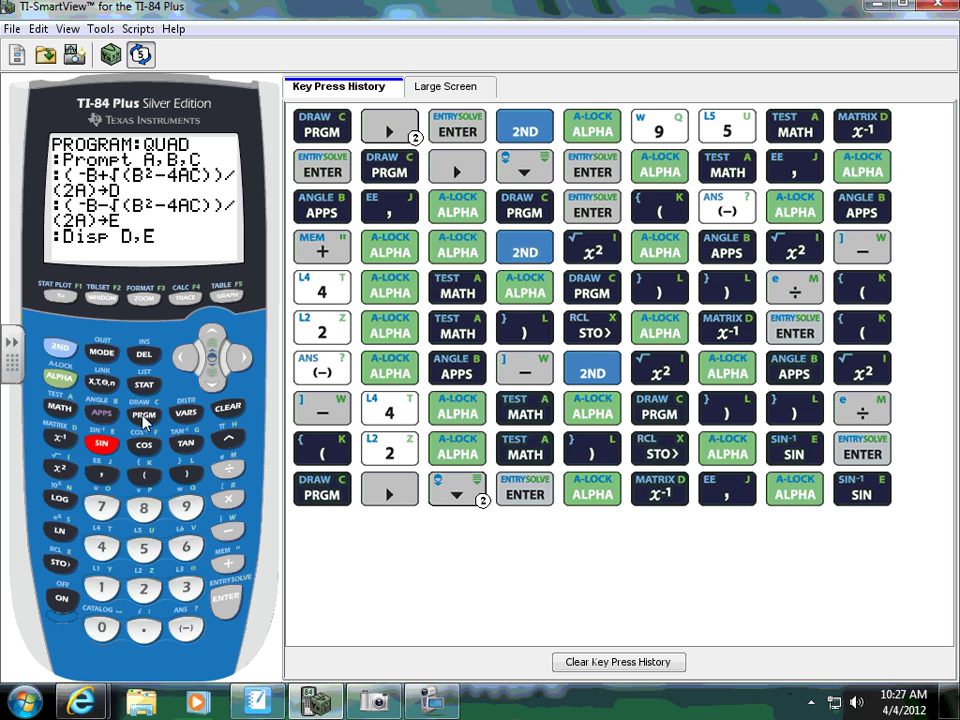
Quit to the home screen and run QUAD from the EXEC list until it prompts for A
left_click(60, 347)
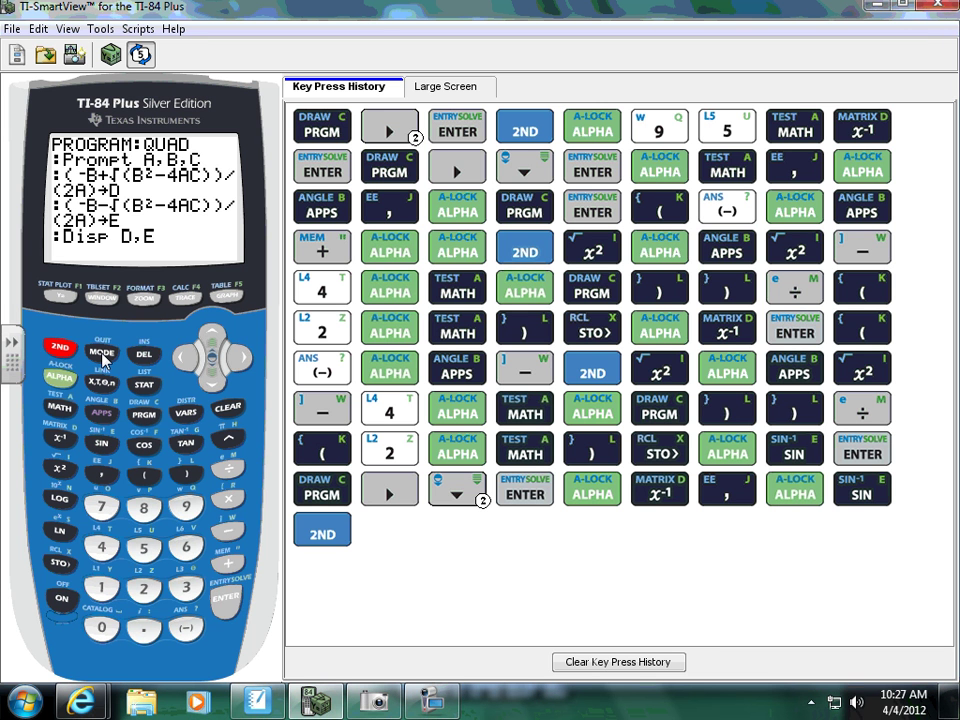
left_click(102, 354)
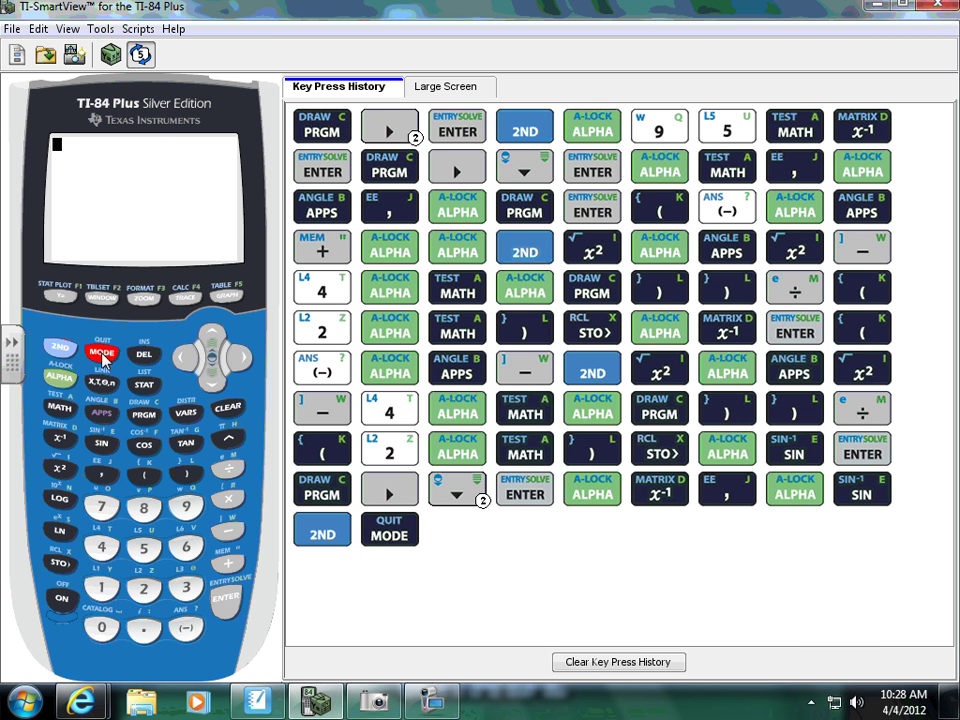
left_click(145, 418)
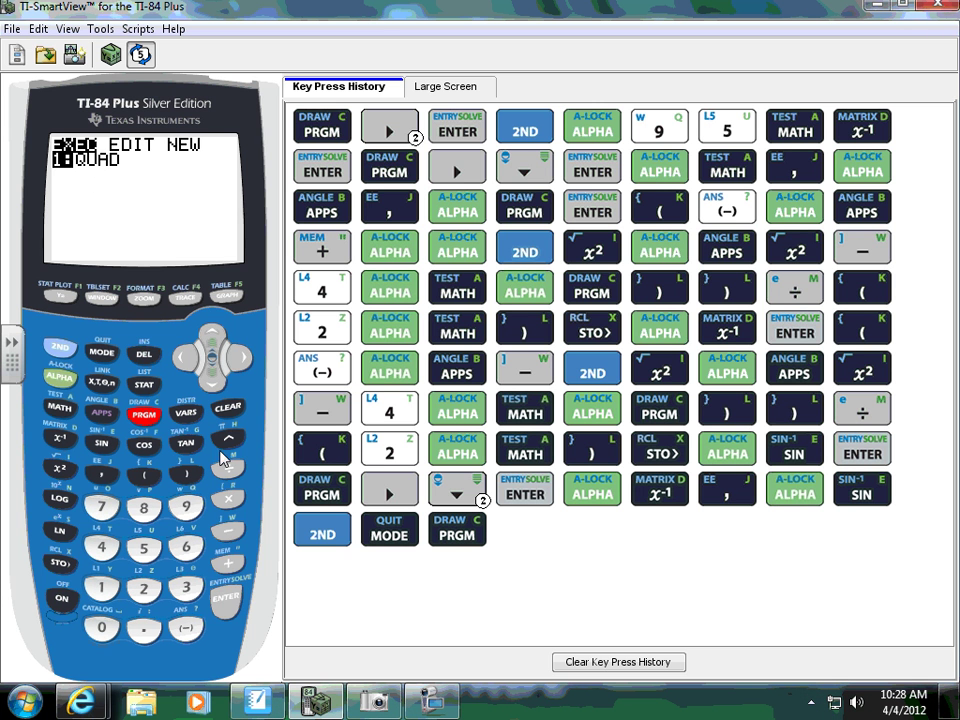
left_click(228, 600)
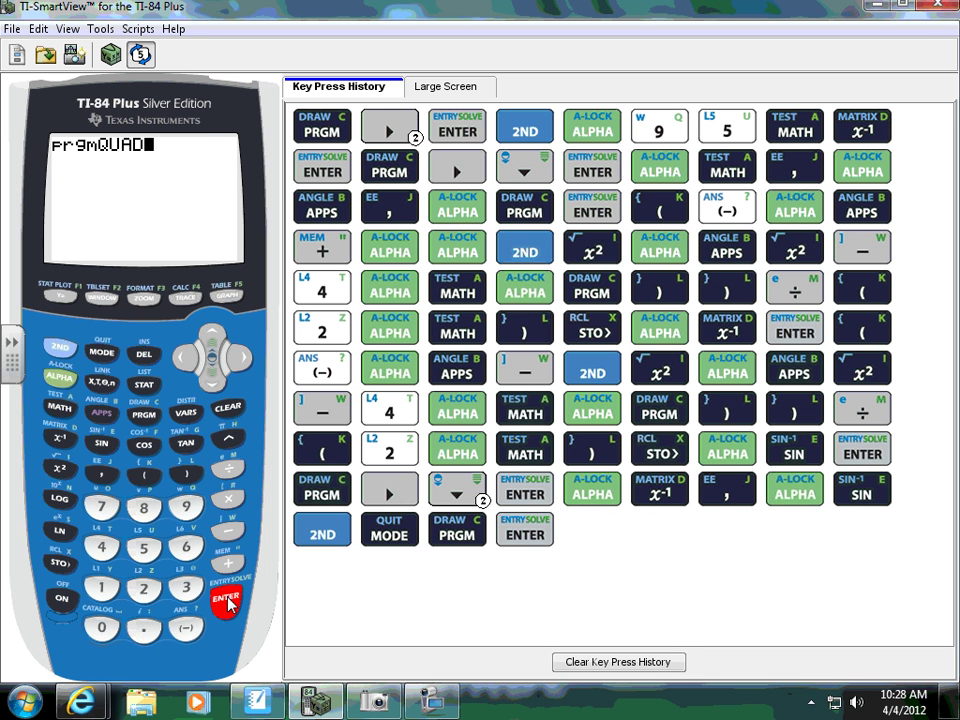
left_click(228, 600)
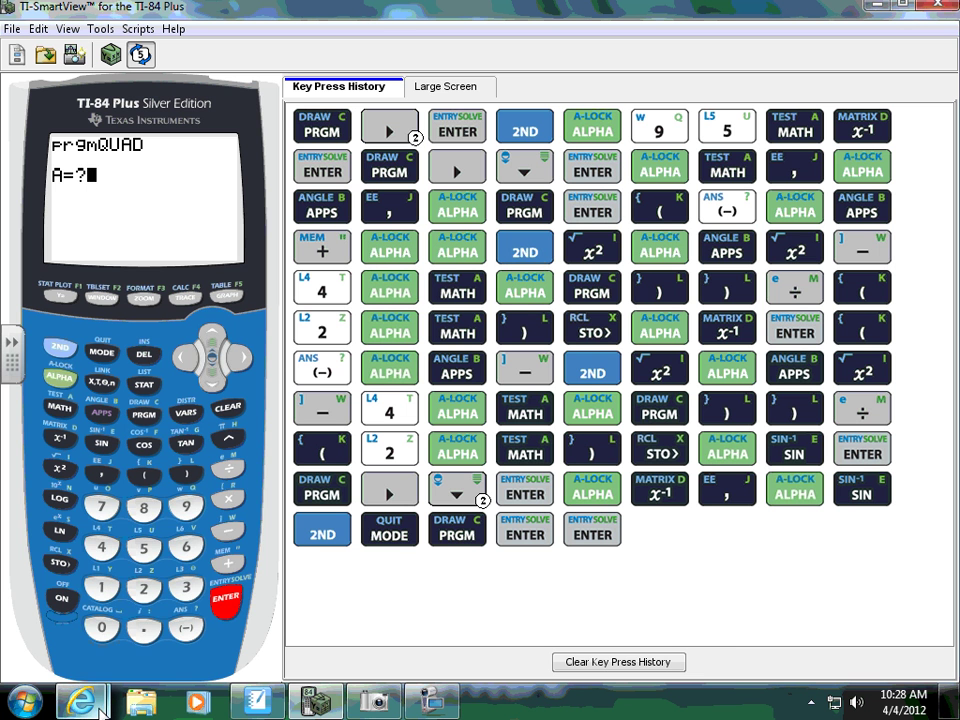
In the Algebra 1 eBook, zoom in on page 573's Example 2, x² + 6x + 8 = 0
mouse_move(80, 701)
left_click(288, 604)
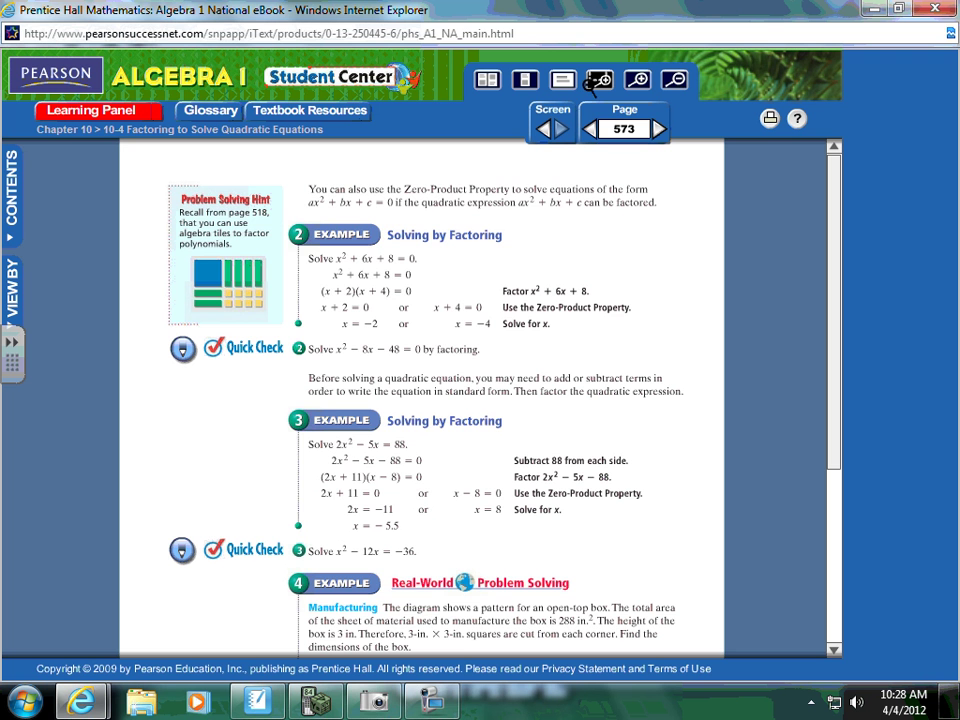
left_click_drag(226, 216, 652, 341)
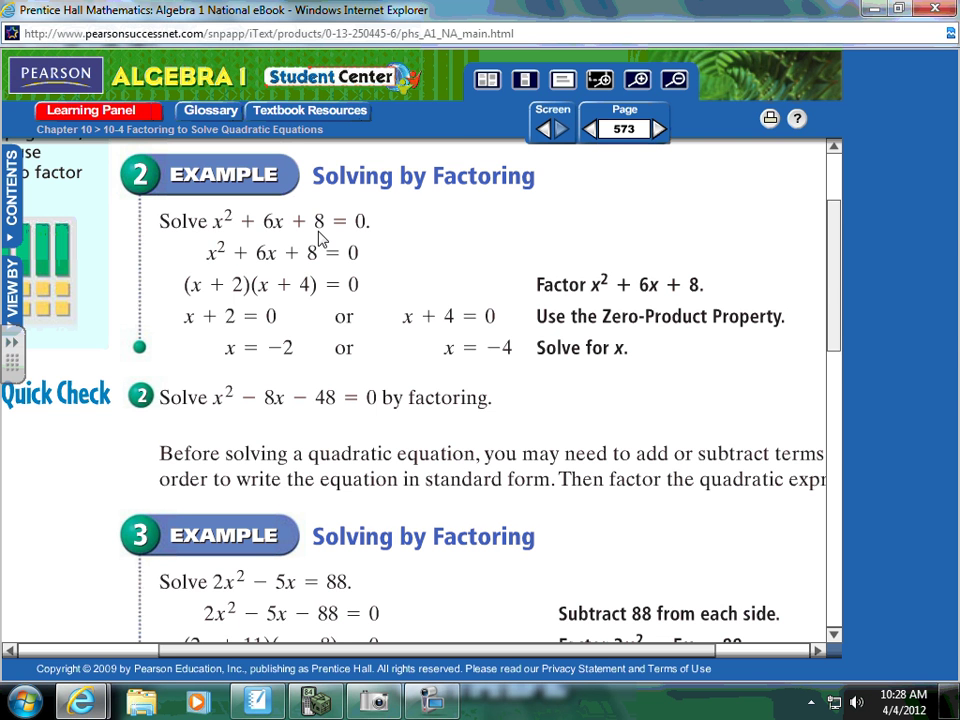
Back in the emulator, enter A=1, B=6, C=8 into QUAD, getting roots -2 and -4
left_click(320, 702)
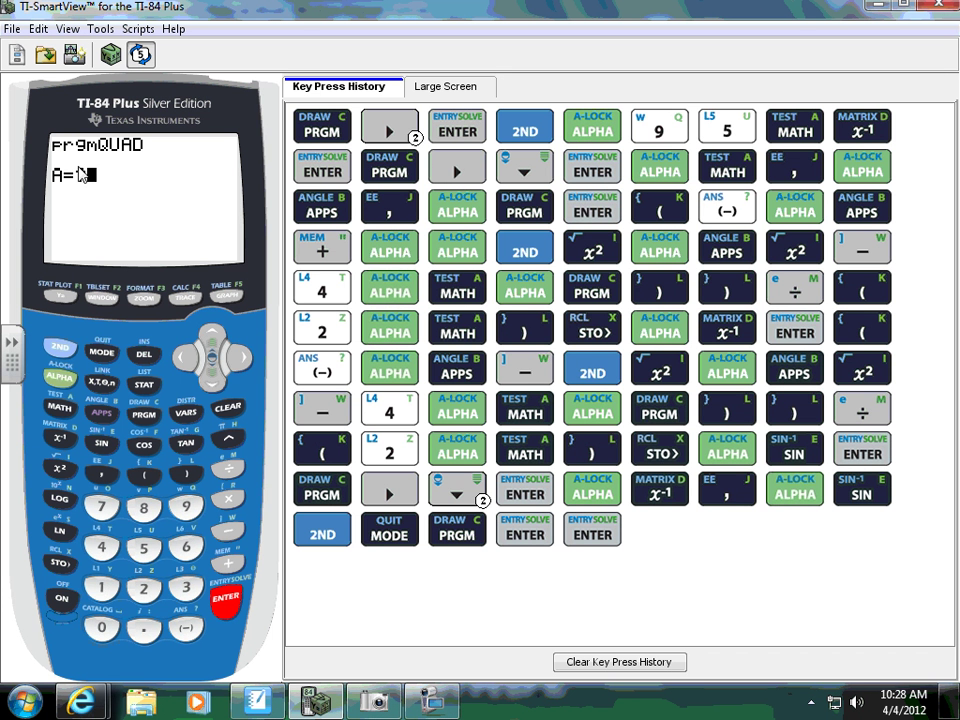
type("1")
left_click(220, 598)
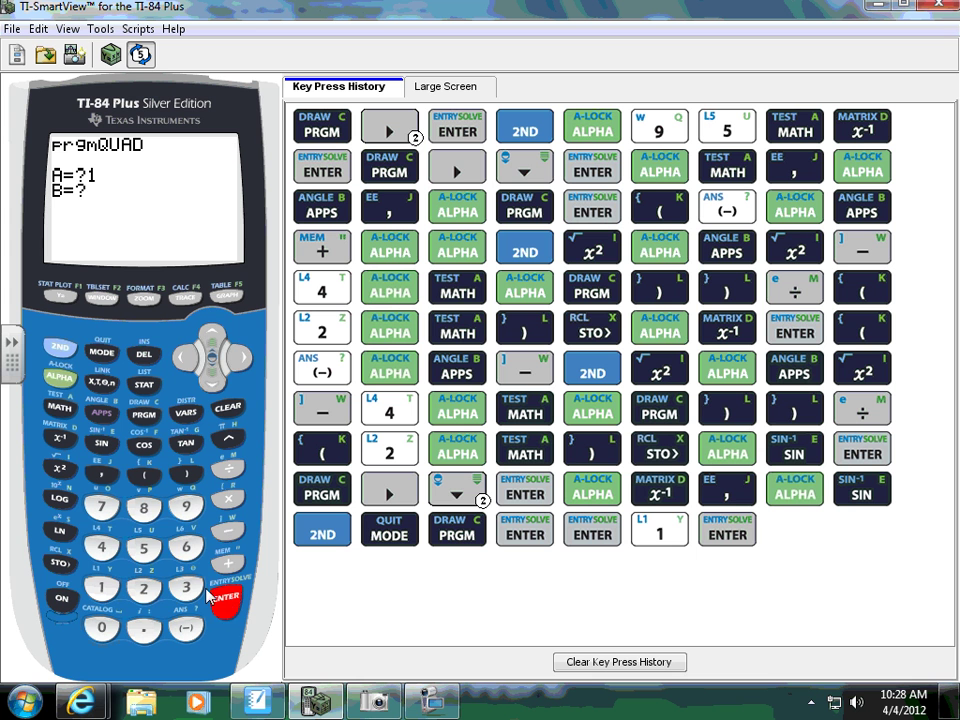
left_click(188, 550)
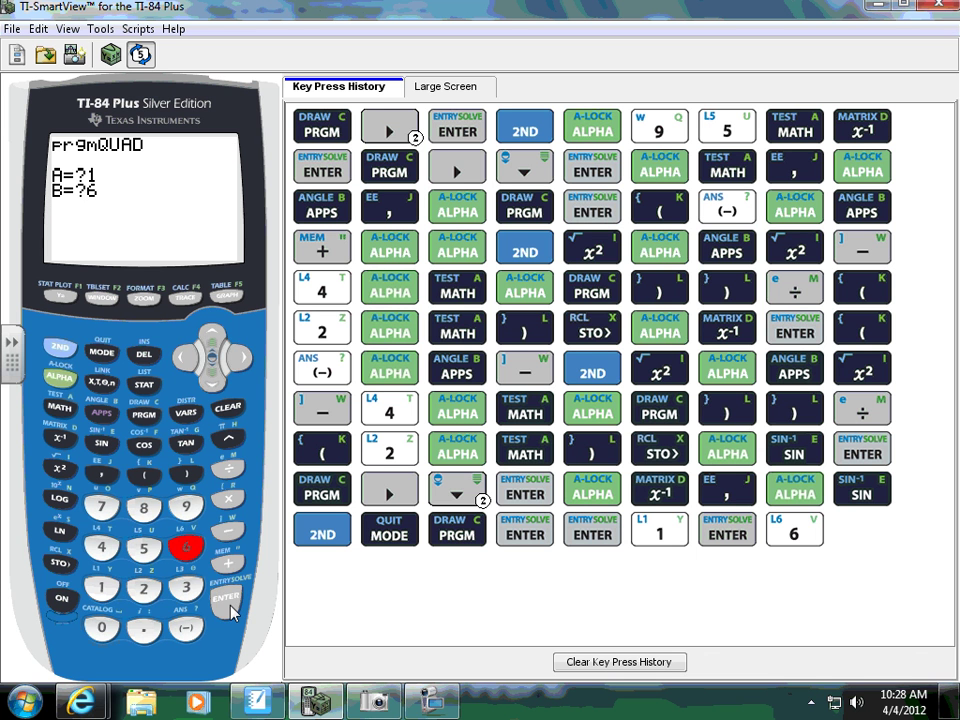
left_click(227, 603)
left_click(143, 506)
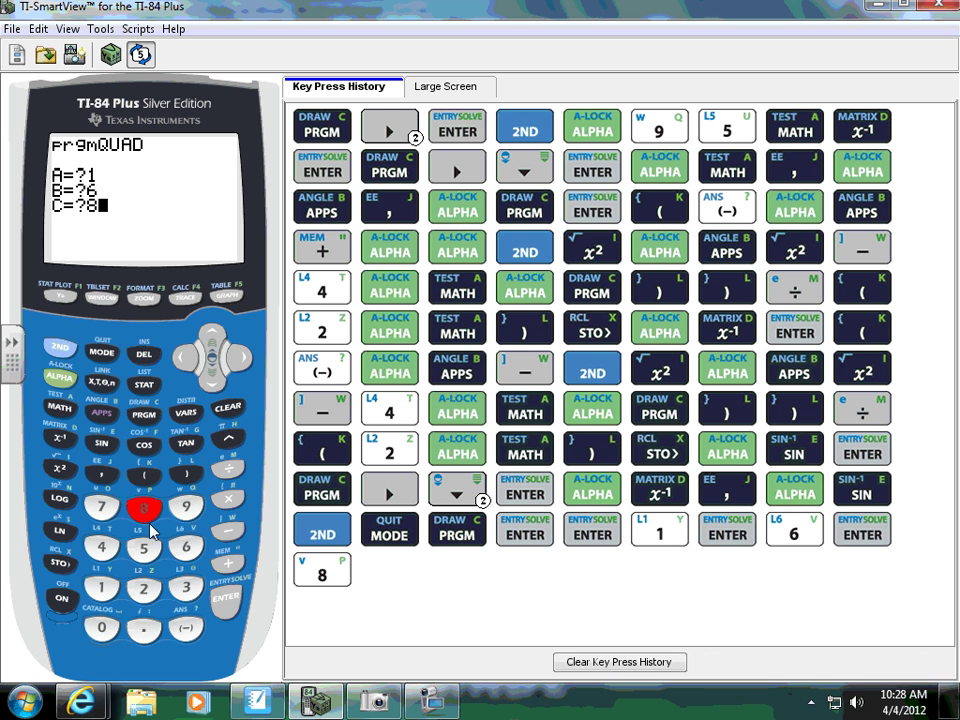
left_click(227, 603)
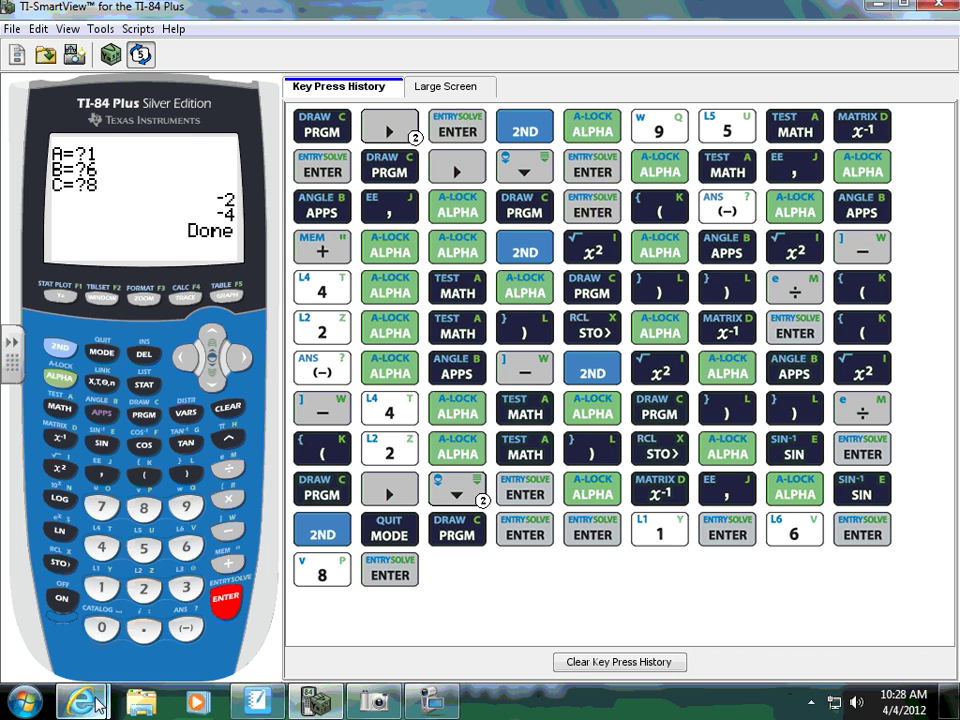
Scroll the eBook down to Example 3, 2x² − 5x = 88, with solutions −5.5 and 8
left_click(274, 605)
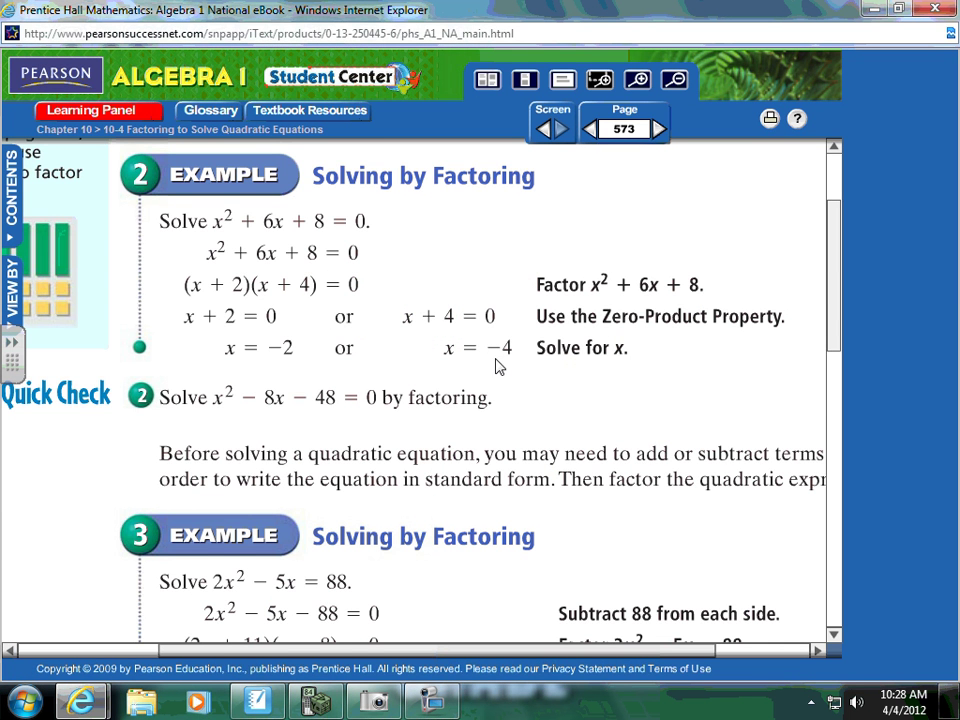
left_click_drag(838, 270, 838, 352)
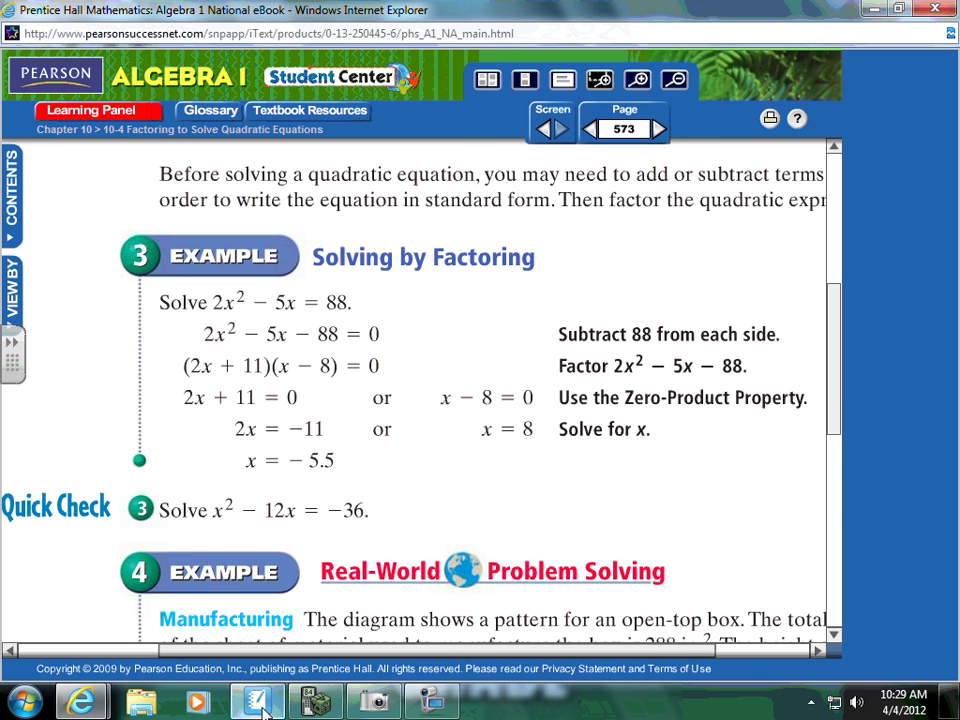
Rerun prgmQUAD on the calculator, entering A=2 and B=−5
left_click(316, 700)
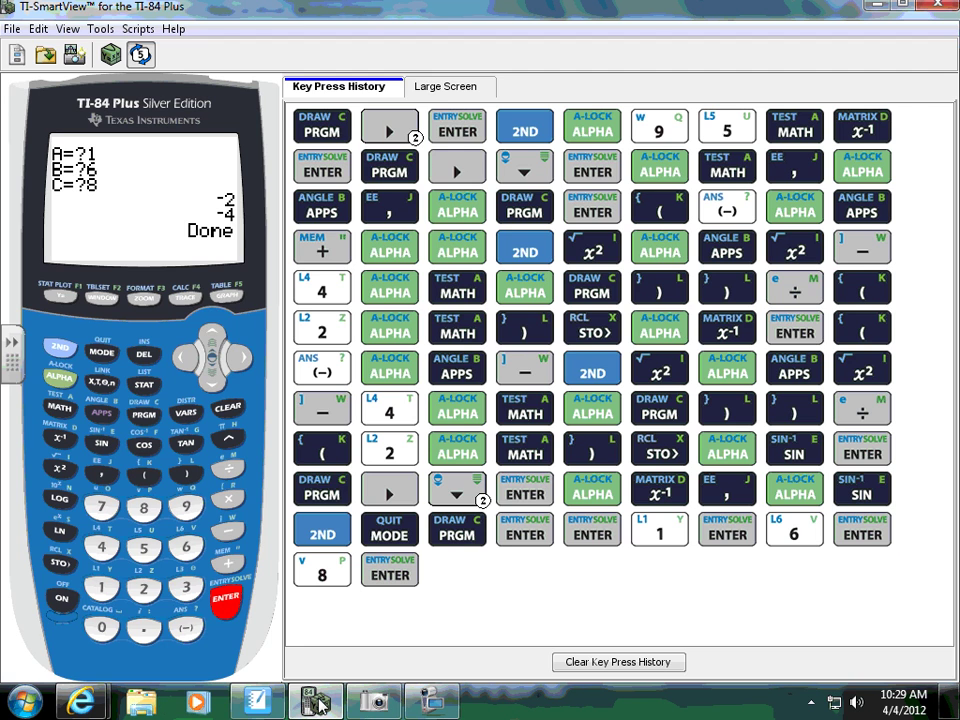
left_click(226, 600)
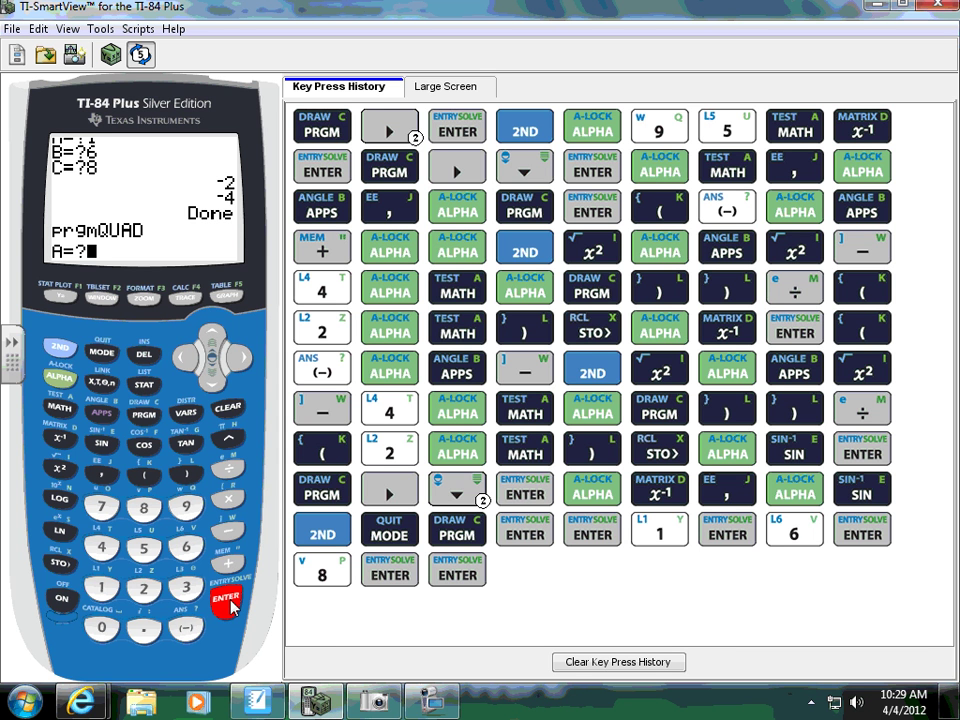
type("2")
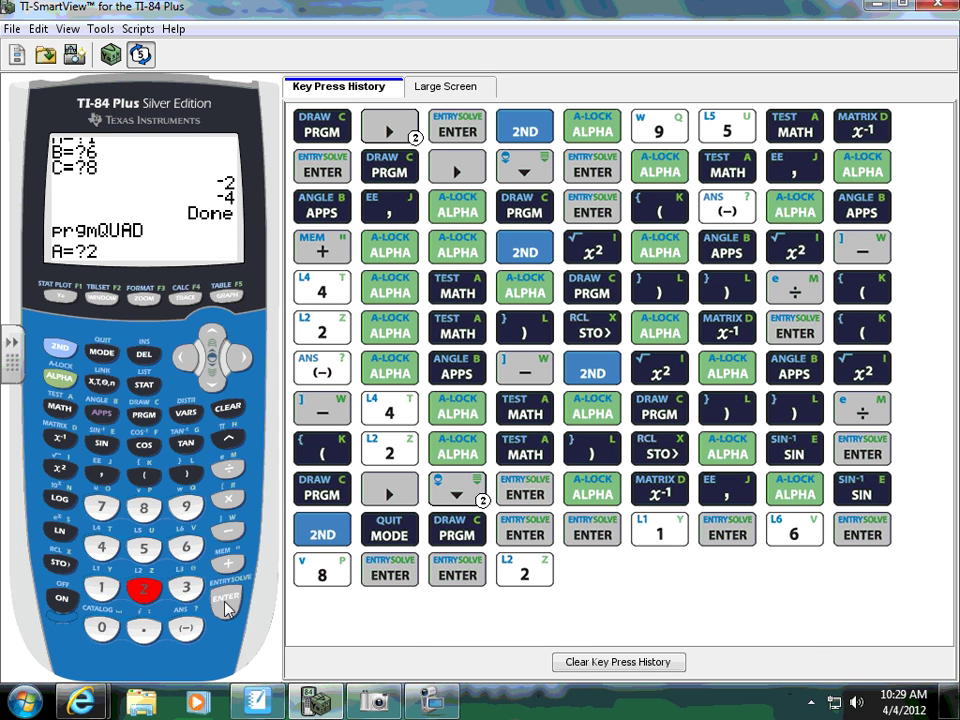
left_click(226, 602)
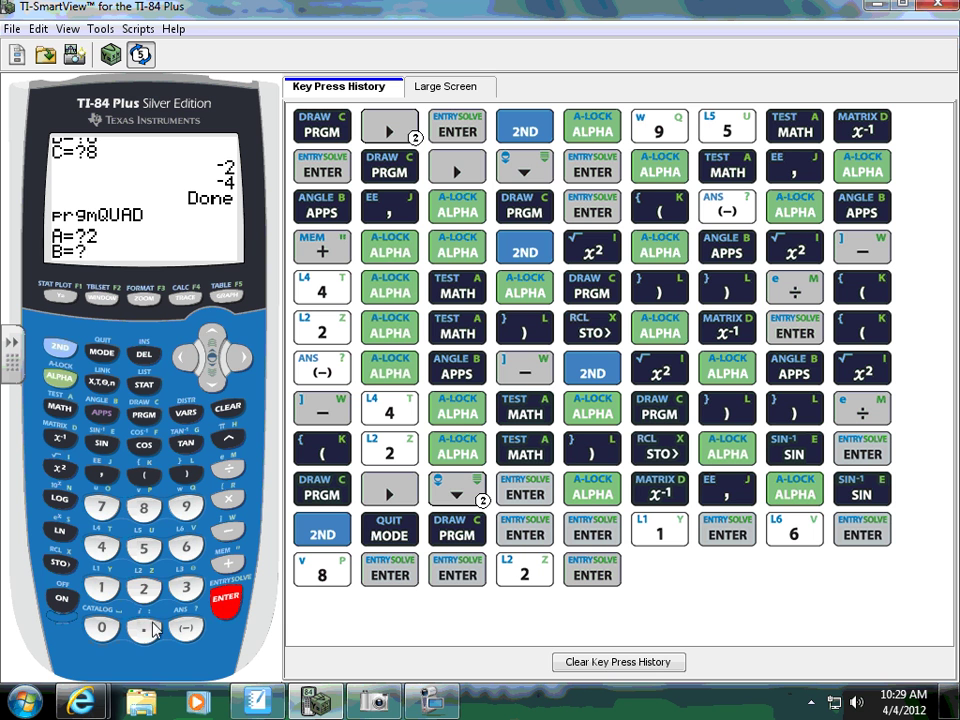
left_click(186, 628)
left_click(144, 549)
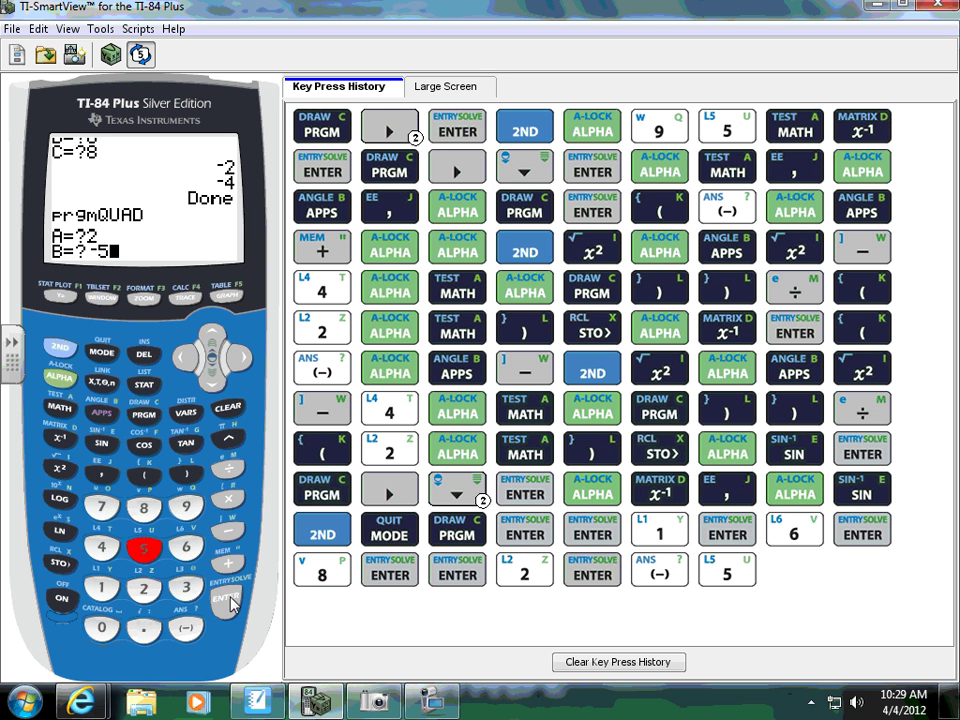
left_click(228, 600)
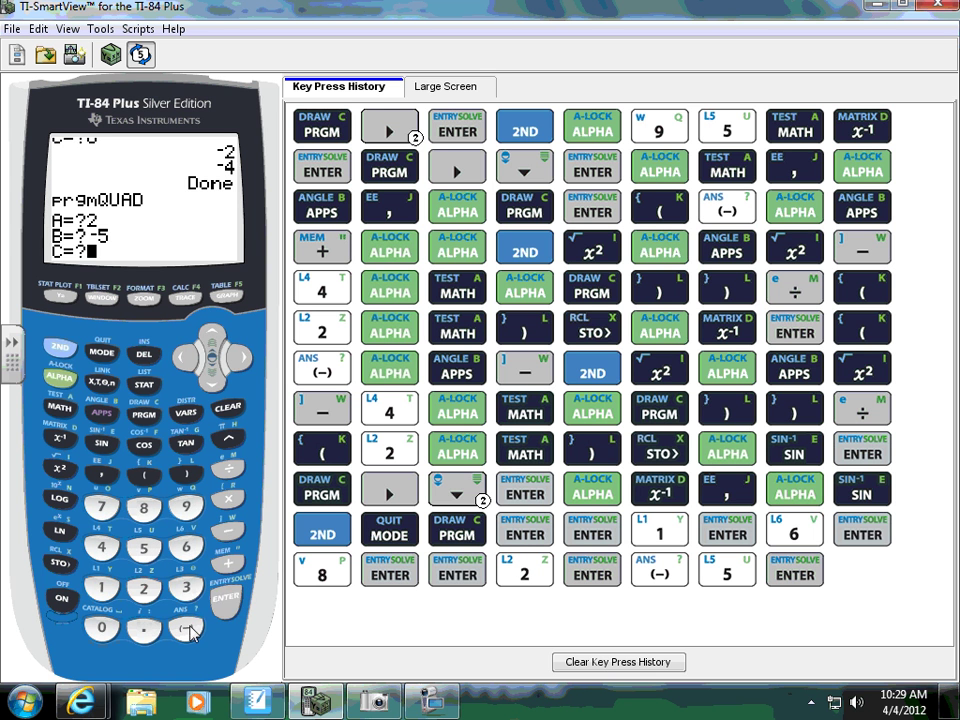
Enter C=−88 to get roots 8 and −5.5, and confirm them against Example 3
left_click(186, 628)
left_click(144, 508)
left_click(147, 516)
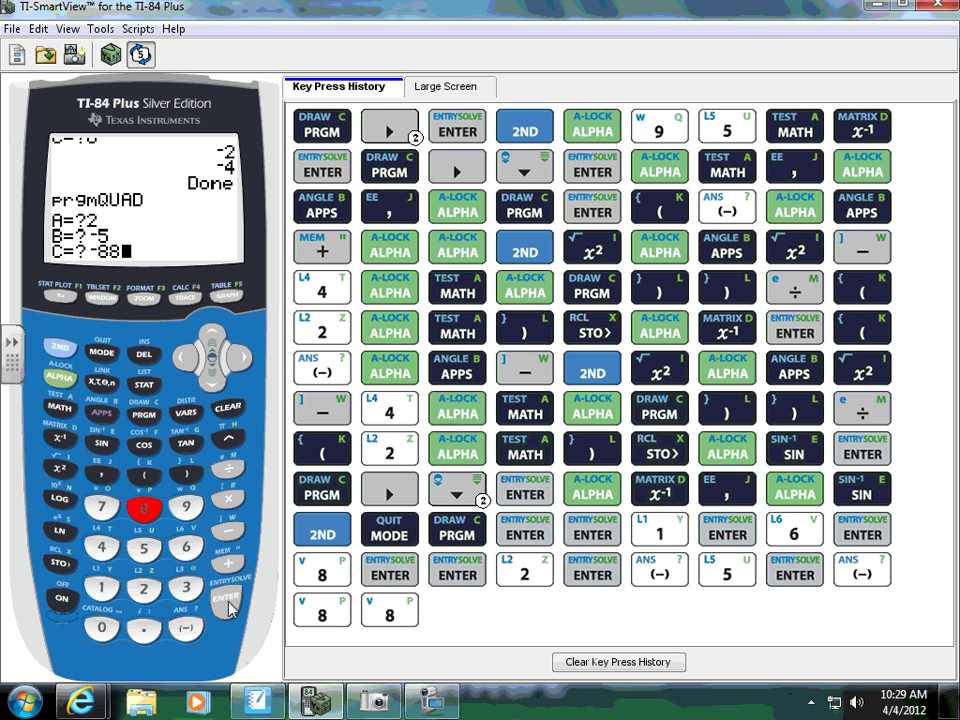
left_click(228, 602)
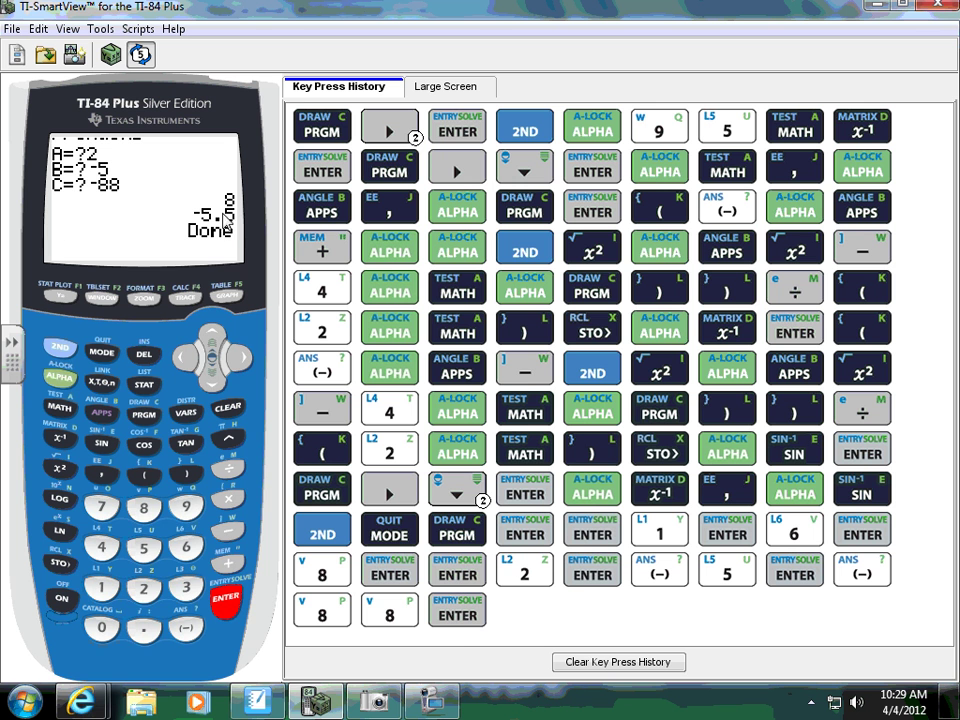
mouse_move(80, 701)
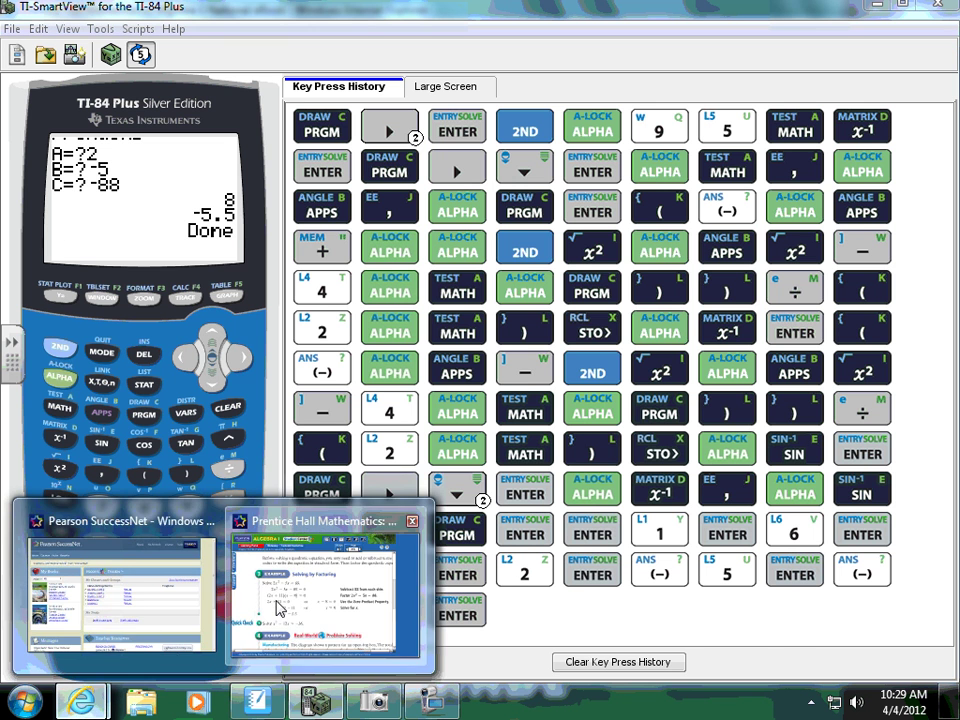
left_click(280, 605)
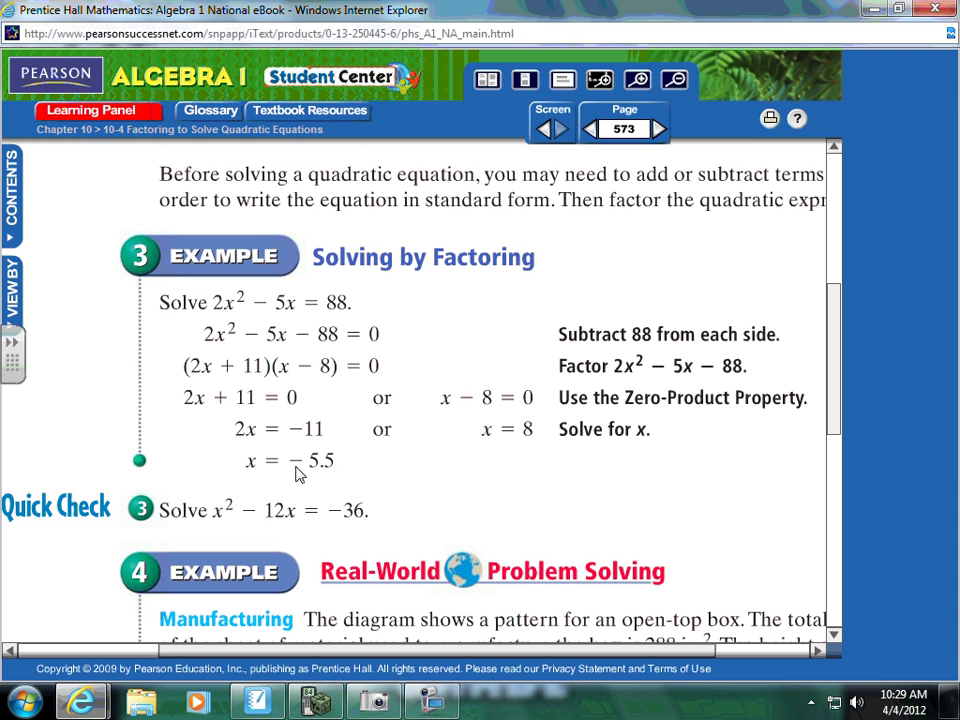
left_click(316, 705)
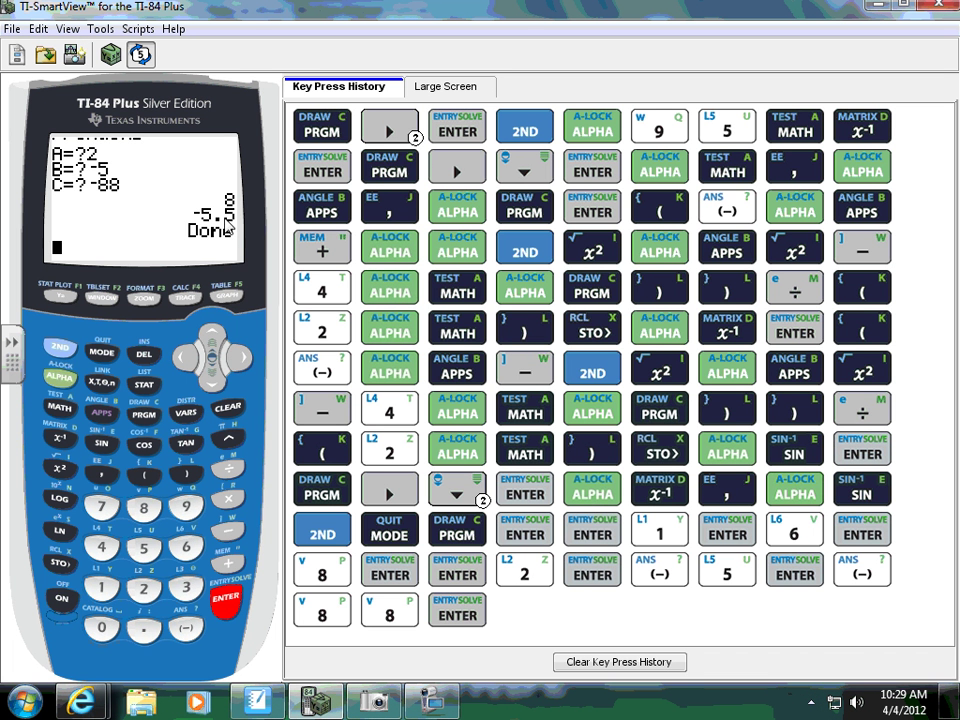